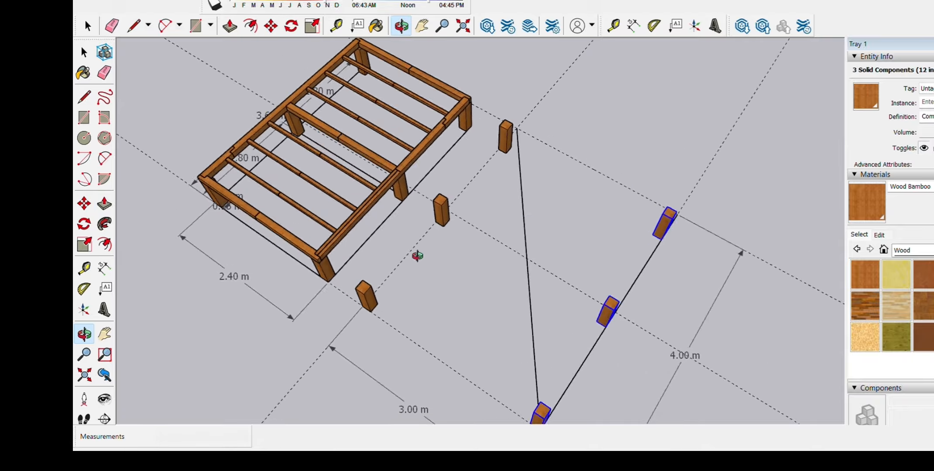
- Select the middle and end posts of both rows and move them so the middle pair is centred on the dashed centre guide
scroll(273, 235, down, 1)
middle_drag(550, 299, 522, 289)
key(space)
scroll(428, 309, up, 3)
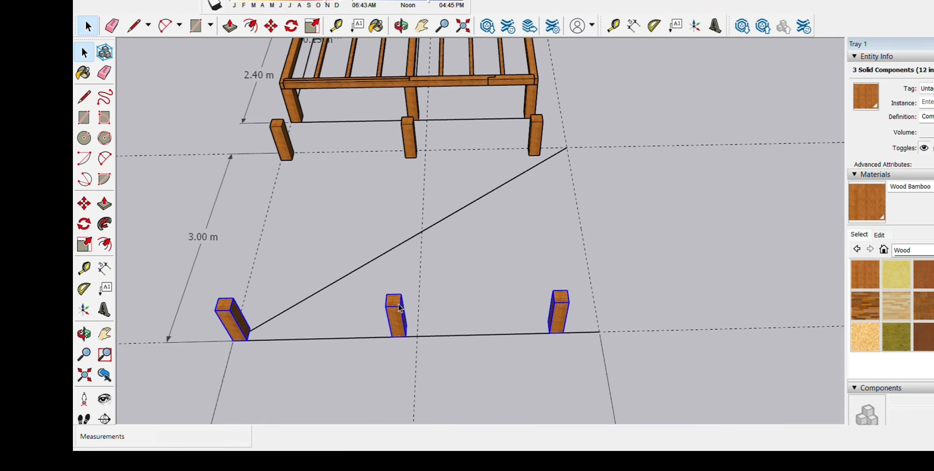
click(395, 314)
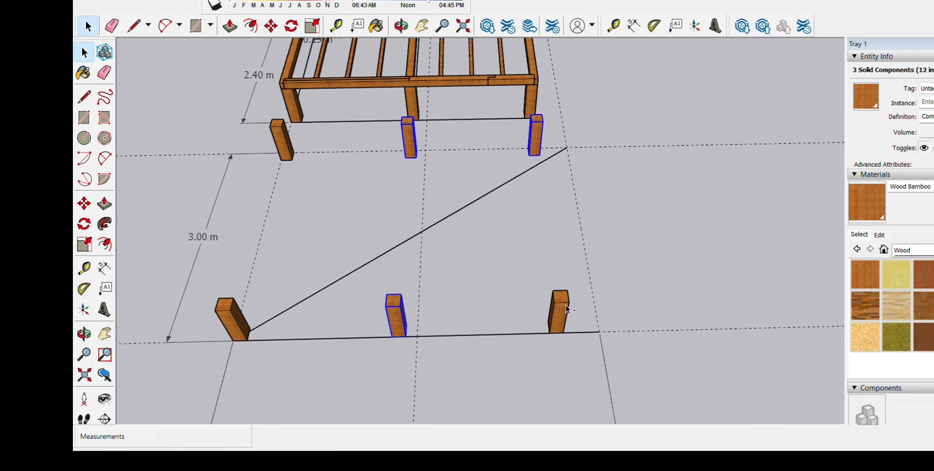
scroll(426, 338, up, 8)
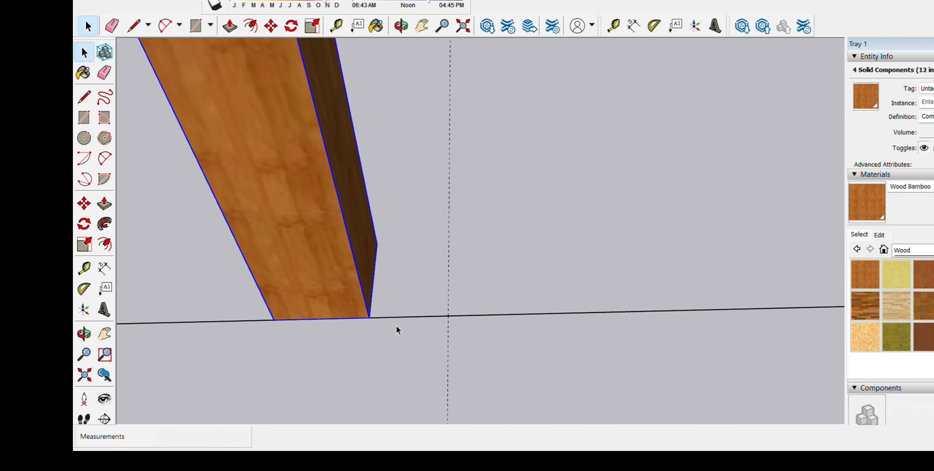
key(m)
click(329, 318)
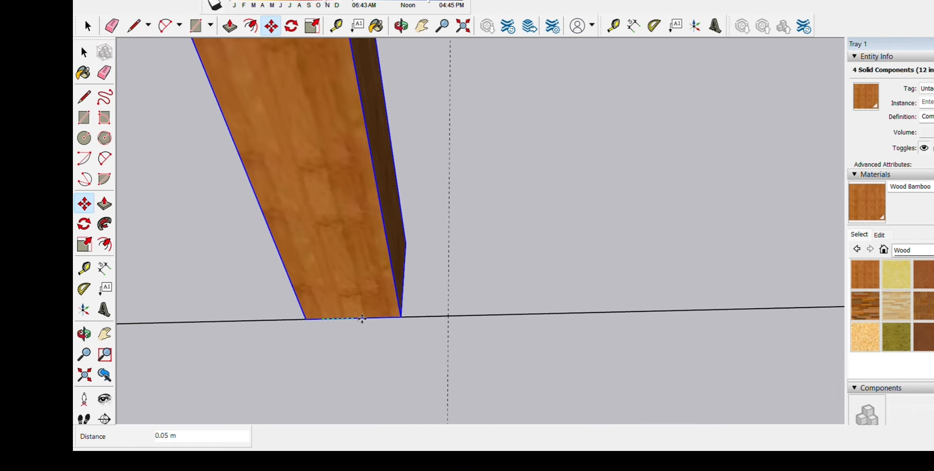
click(455, 316)
scroll(431, 332, down, 2)
scroll(432, 332, down, 5)
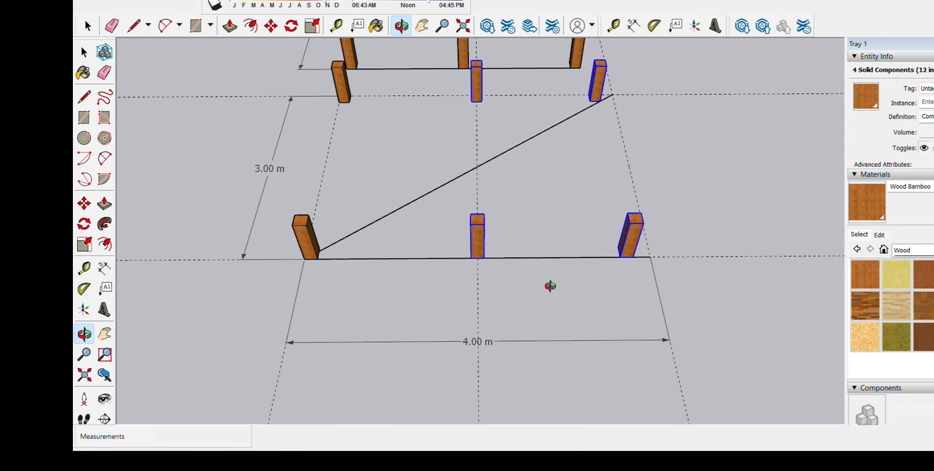
- Move the two end posts outward along the base line to the outer guide closing the 4.00 m side
middle_drag(549, 284, 505, 228)
key(space)
click(587, 101)
shift+click(609, 246)
scroll(612, 267, up, 2)
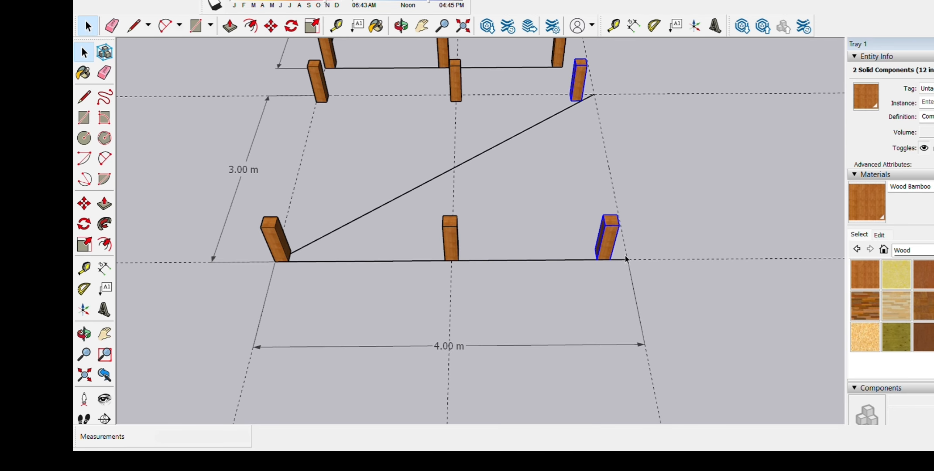
scroll(626, 256, up, 1)
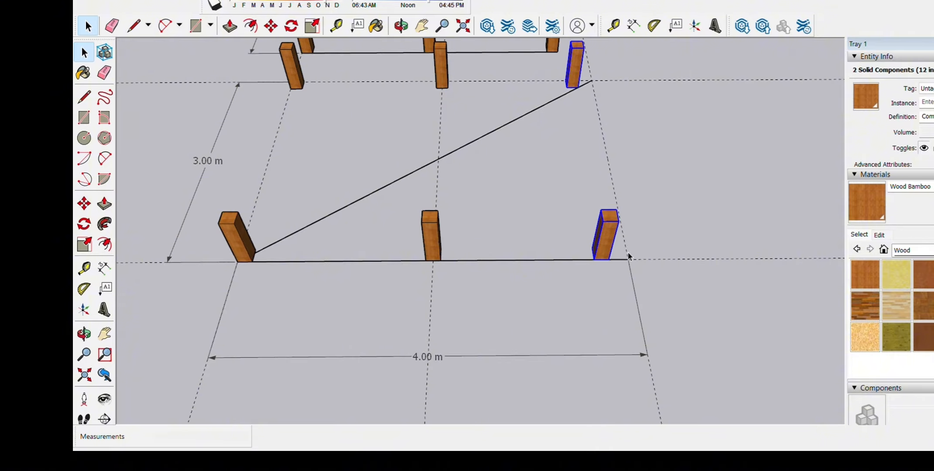
scroll(628, 255, up, 3)
key(m)
click(602, 256)
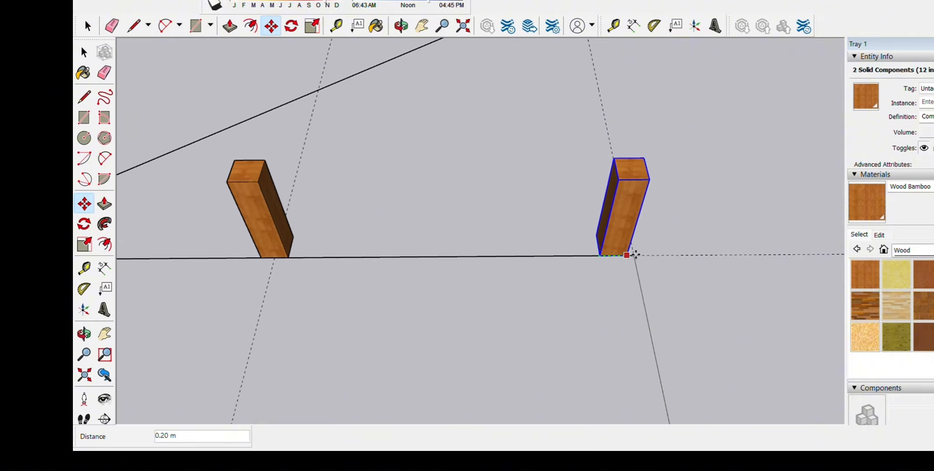
click(635, 255)
key(space)
- Compare the finished frame's beams and span with the spacing of the new post layout
scroll(570, 306, down, 6)
middle_drag(531, 306, 726, 83)
click(534, 211)
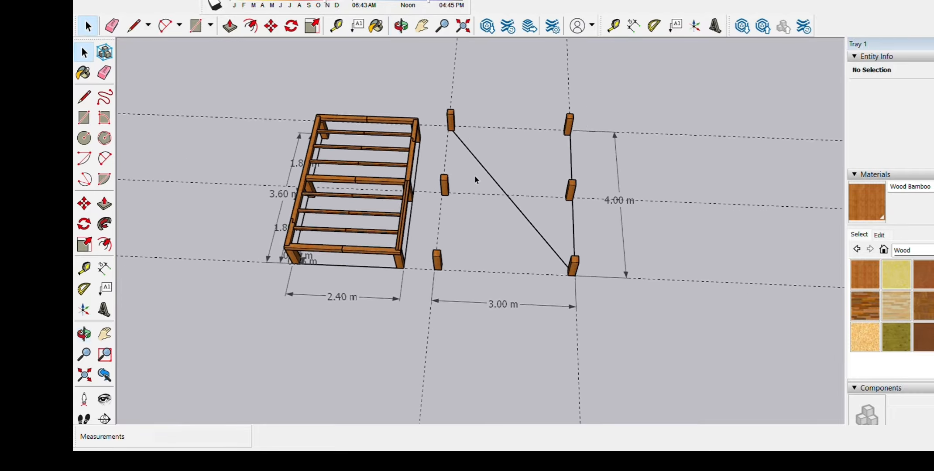
middle_drag(493, 188, 537, 278)
scroll(529, 273, up, 2)
scroll(517, 272, up, 1)
middle_drag(558, 313, 570, 314)
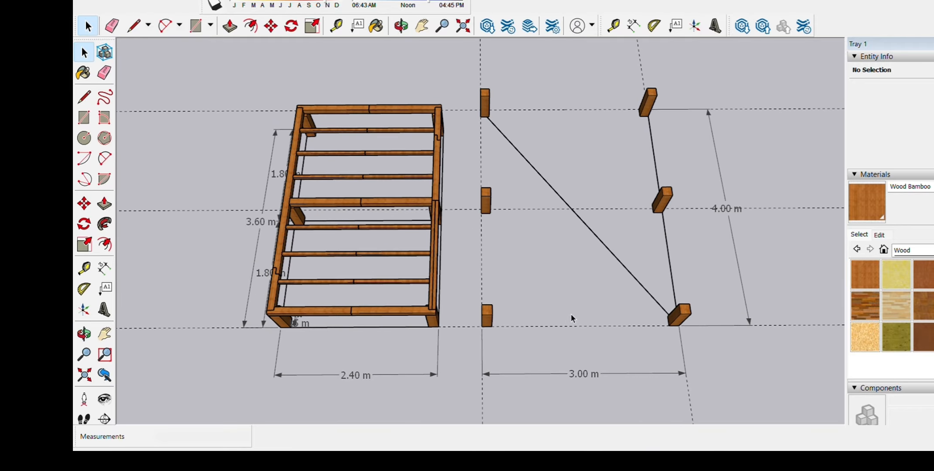
click(587, 373)
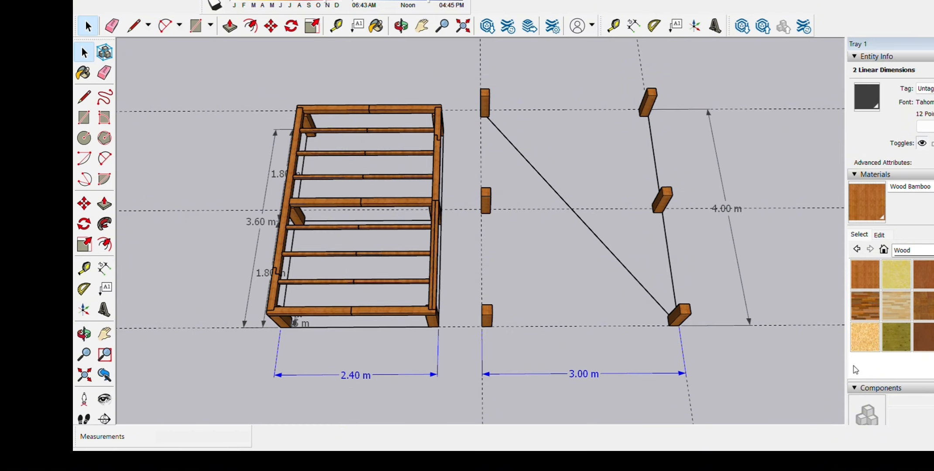
scroll(621, 415, up, 2)
scroll(621, 413, down, 2)
click(450, 174)
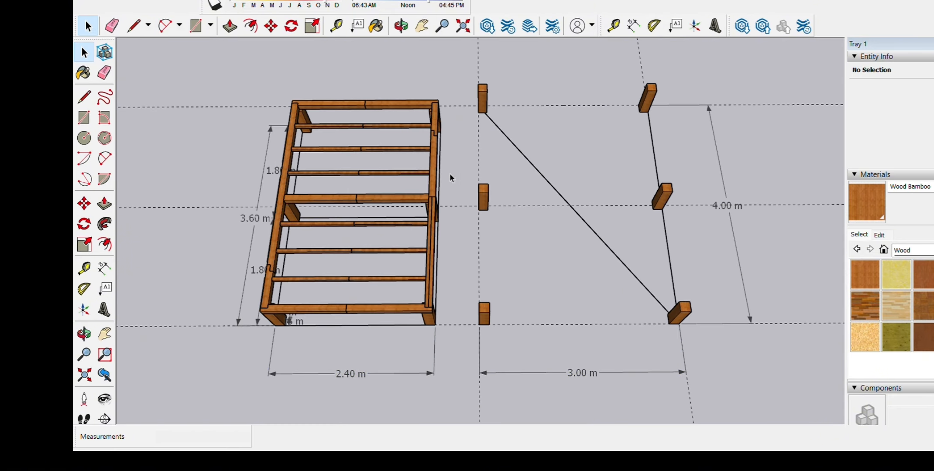
click(336, 103)
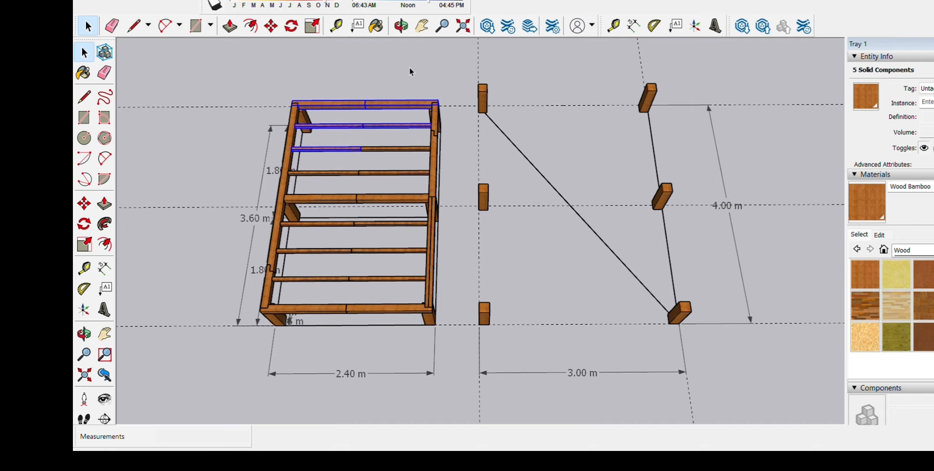
click(396, 142)
- Copy the frame's outer long beam about 3.06 m across onto the new post row nearest the frame
click(272, 283)
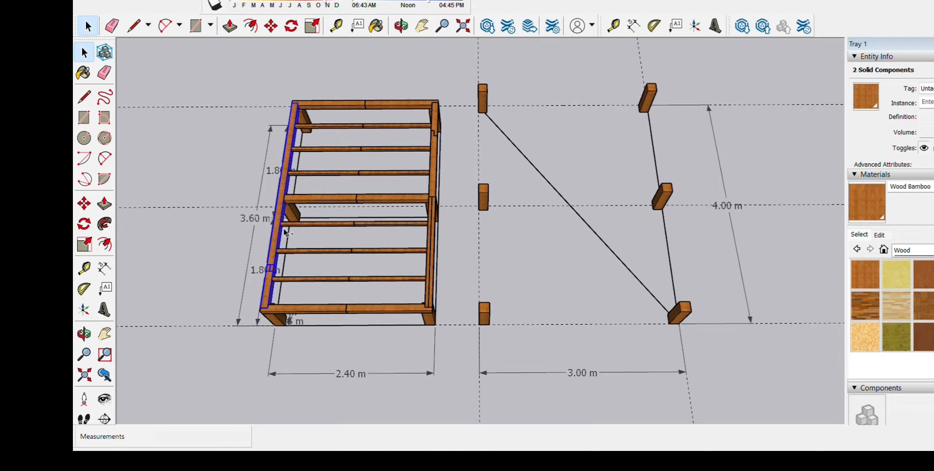
key(m)
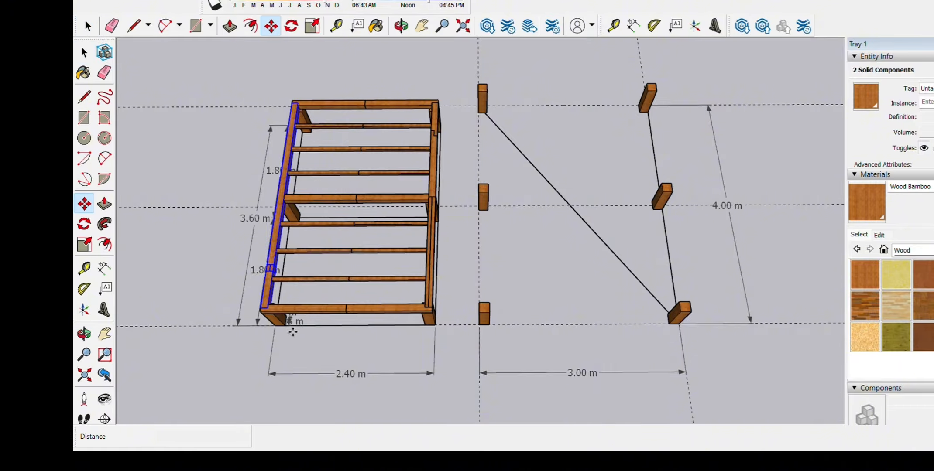
click(283, 323)
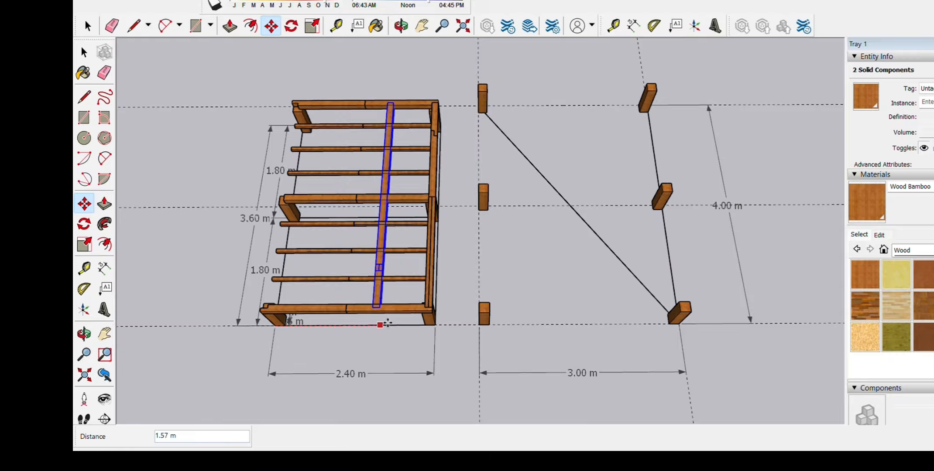
click(483, 325)
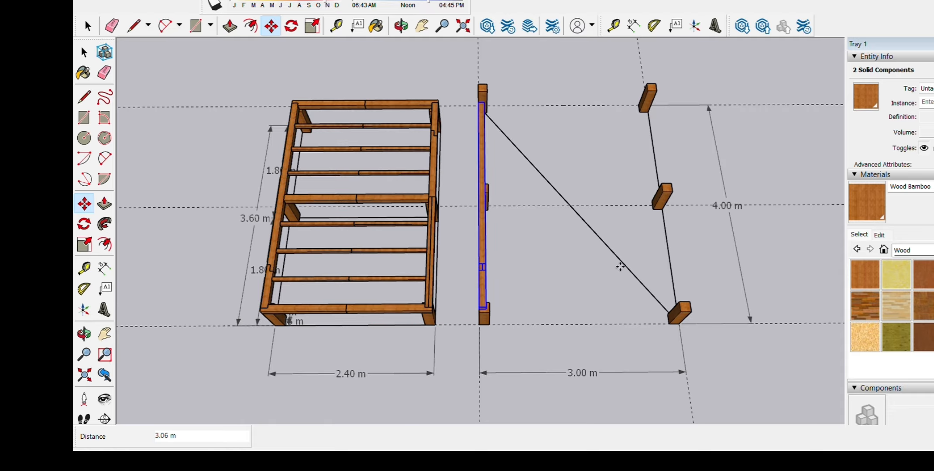
key(space)
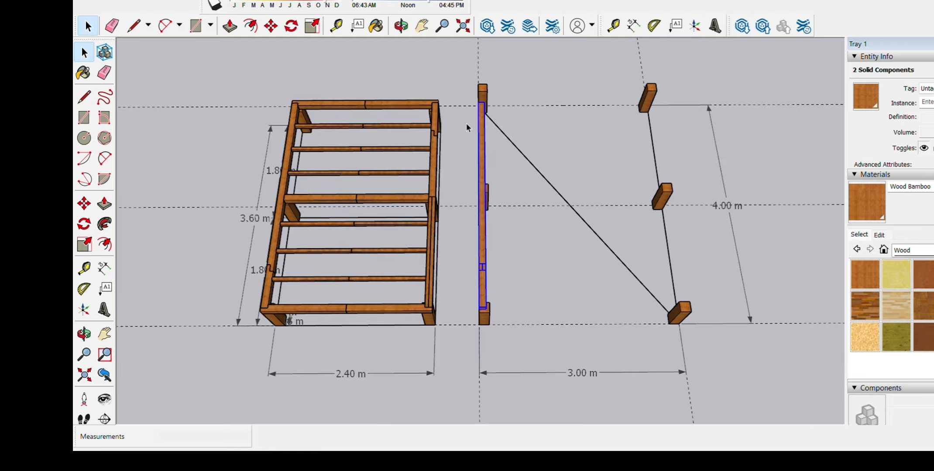
- Move the frame's inner long beam about 3.66 m across onto the far row of new posts
click(438, 115)
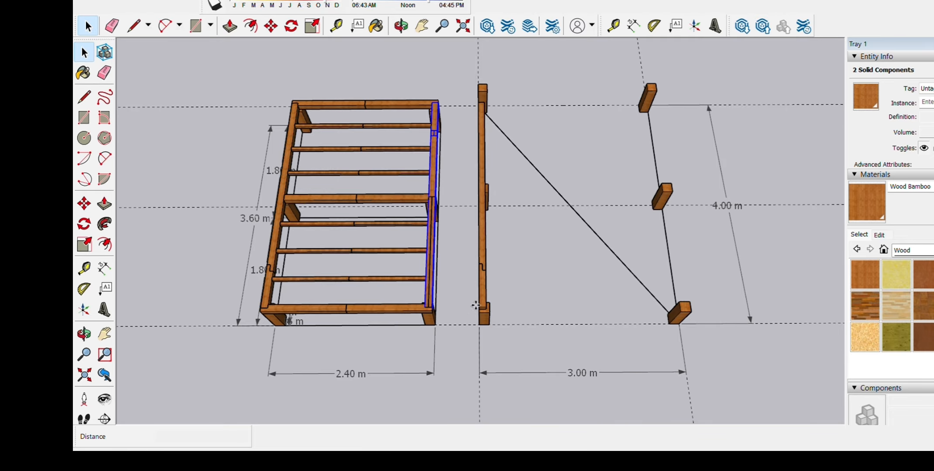
key(m)
click(438, 324)
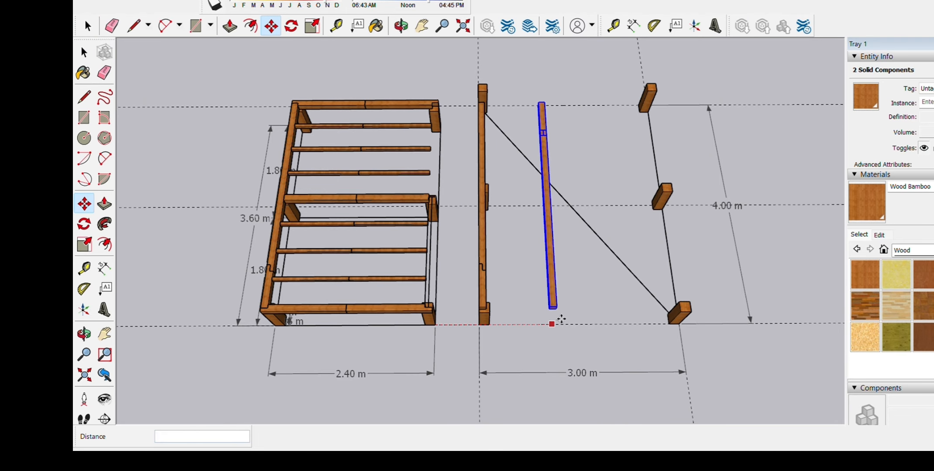
click(687, 324)
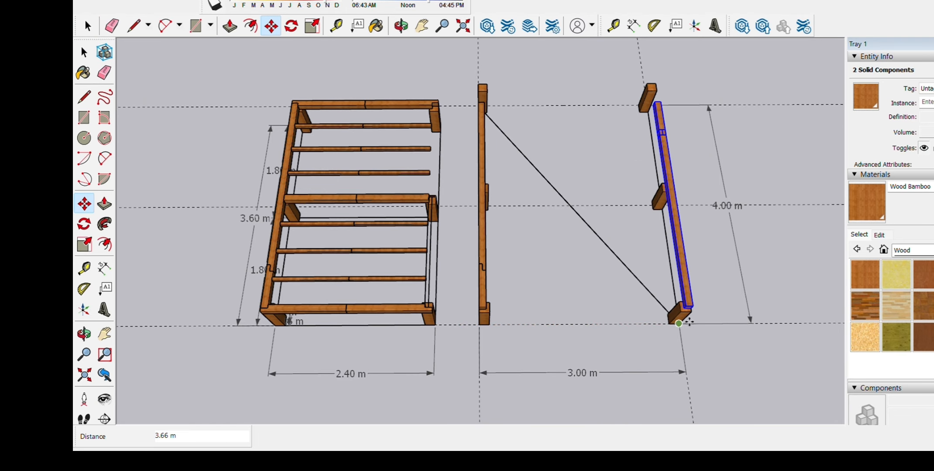
scroll(688, 324, up, 6)
shift+middle_drag(692, 321, 360, 315)
scroll(359, 315, up, 2)
scroll(515, 346, down, 5)
scroll(689, 349, down, 5)
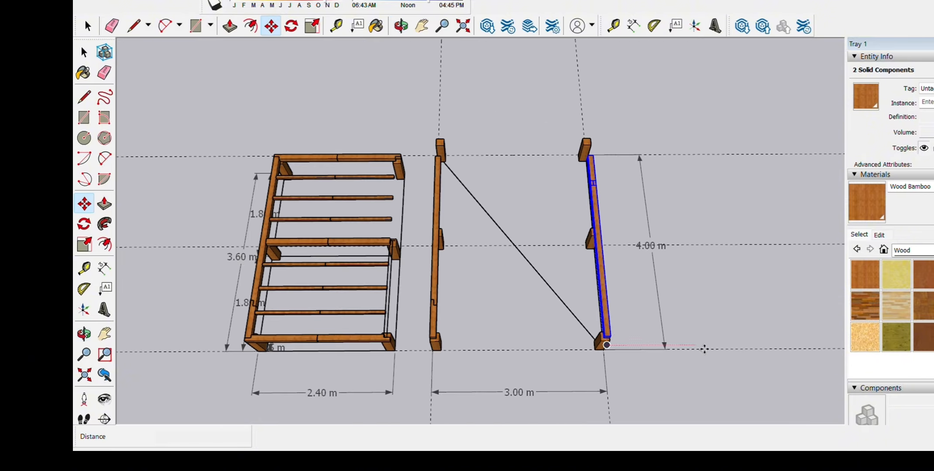
key(space)
- Add the frame's two short end beams and the joist next to the front beam to the selection
scroll(279, 338, up, 2)
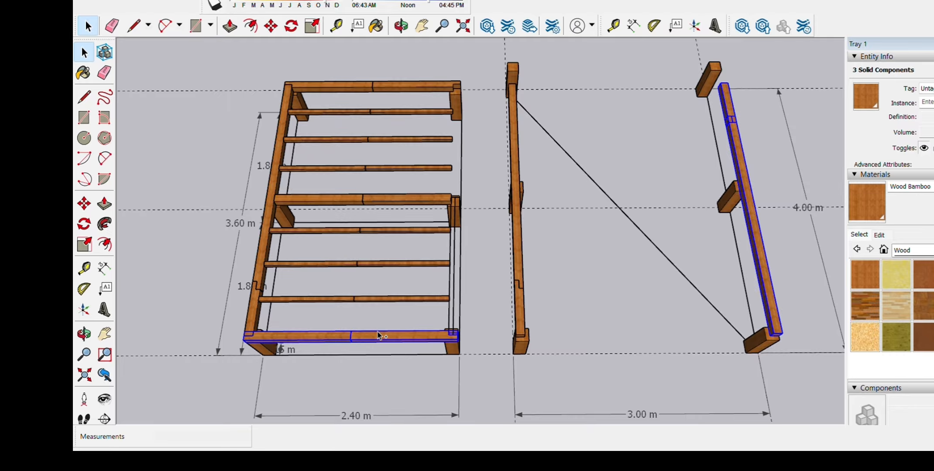
scroll(410, 308, down, 1)
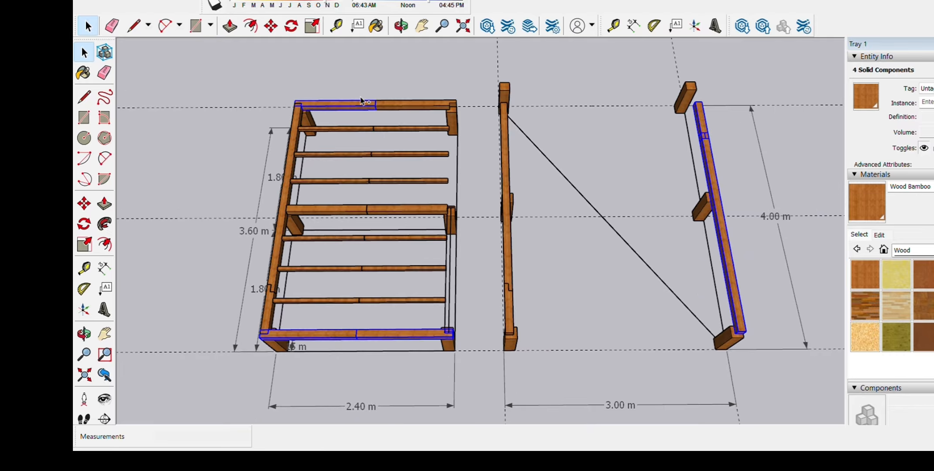
scroll(384, 150, down, 1)
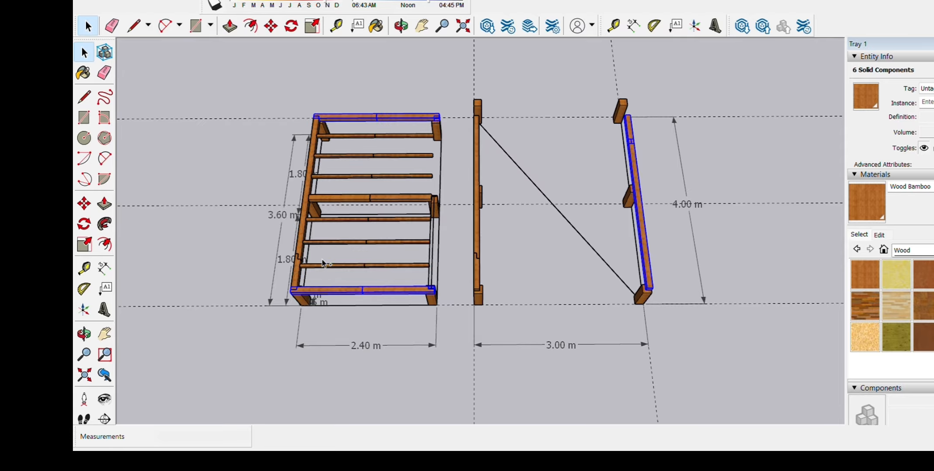
scroll(352, 308, up, 1)
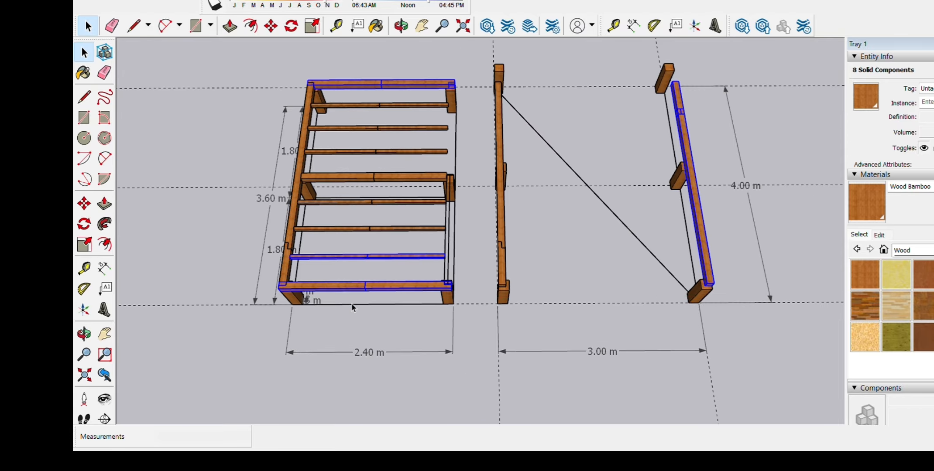
key(m)
scroll(304, 300, up, 5)
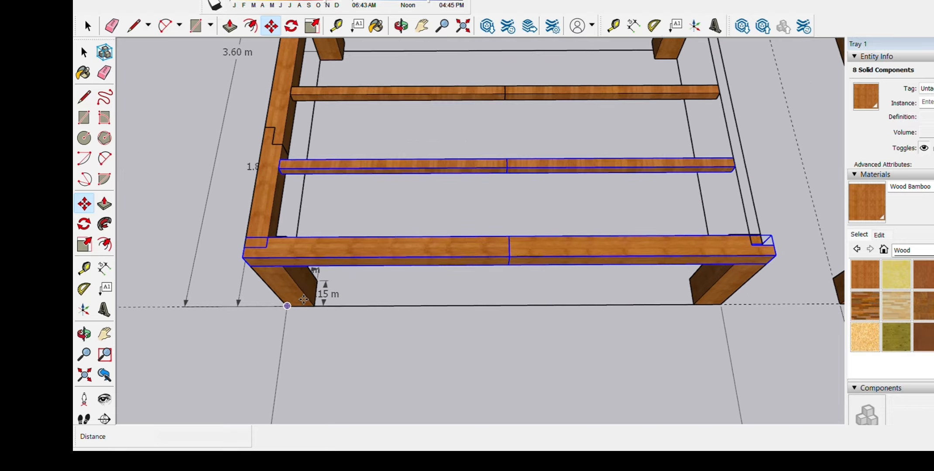
scroll(301, 300, down, 6)
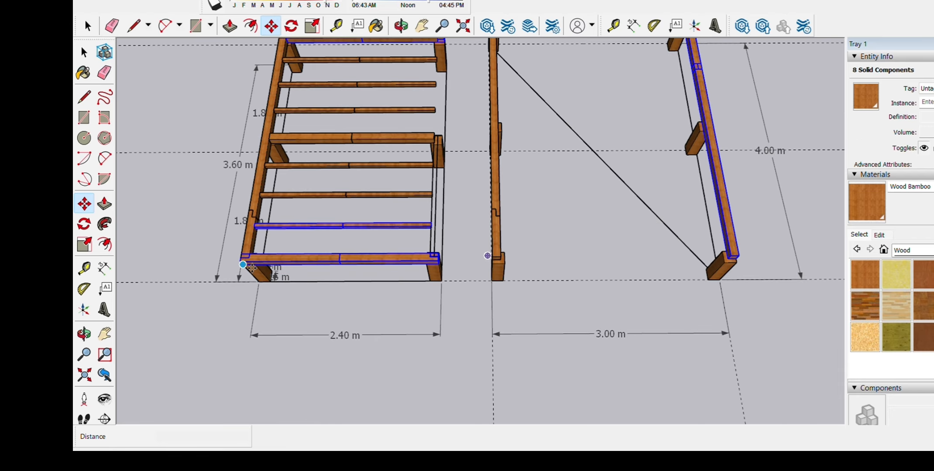
scroll(338, 278, down, 2)
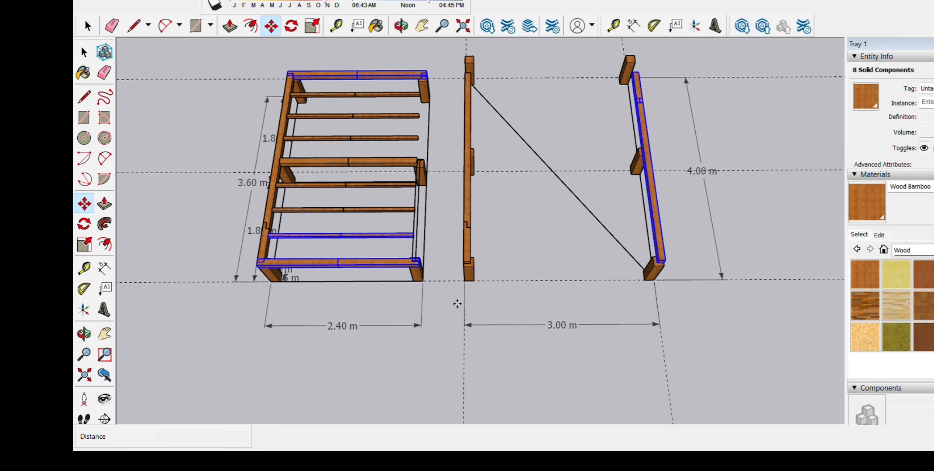
middle_drag(484, 302, 483, 291)
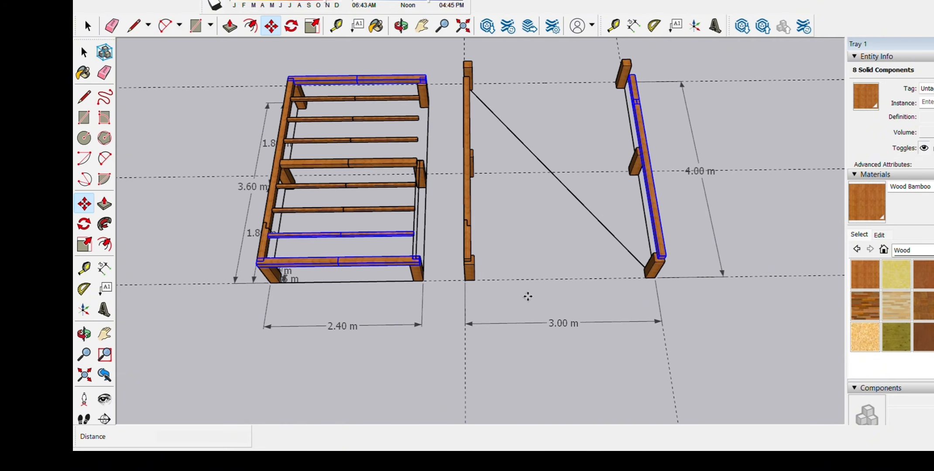
- Draw a line between the bases of the two front posts and another from its midpoint into the post layout
key(l)
scroll(616, 289, up, 2)
middle_drag(602, 291, 636, 323)
click(676, 303)
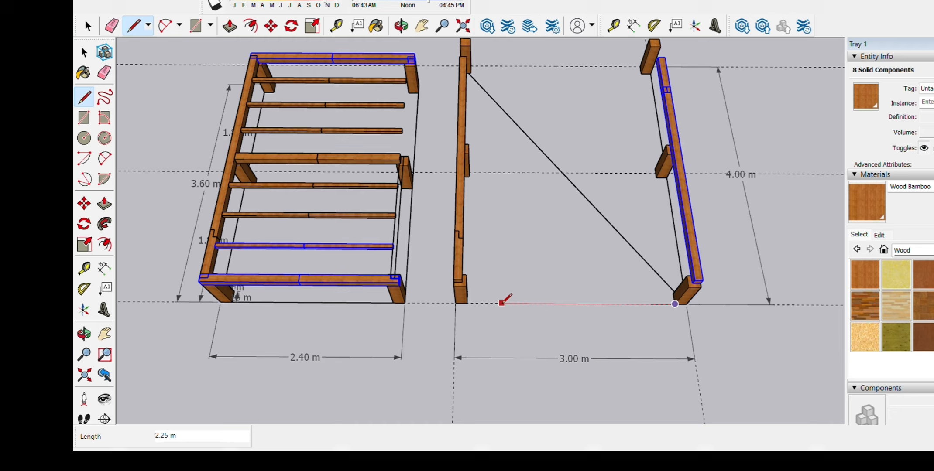
click(467, 302)
key(space)
key(l)
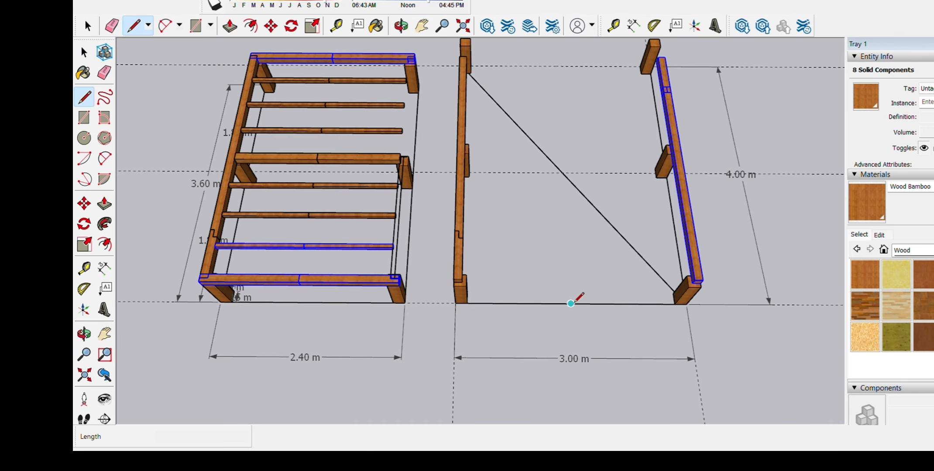
mouse_move(573, 302)
middle_down()
mouse_move(566, 200)
mouse_move(590, 93)
mouse_move(578, 242)
mouse_move(628, 268)
mouse_move(582, 288)
mouse_move(565, 321)
mouse_move(542, 321)
middle_up()
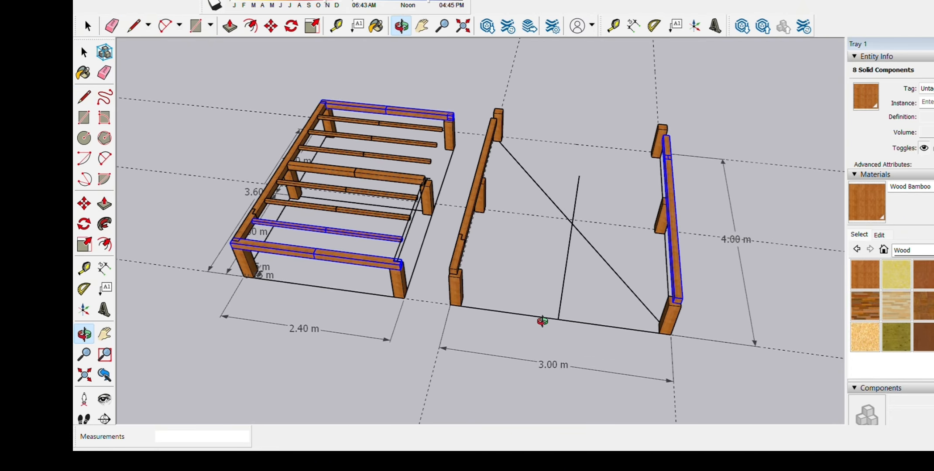
key(space)
scroll(316, 252, up, 3)
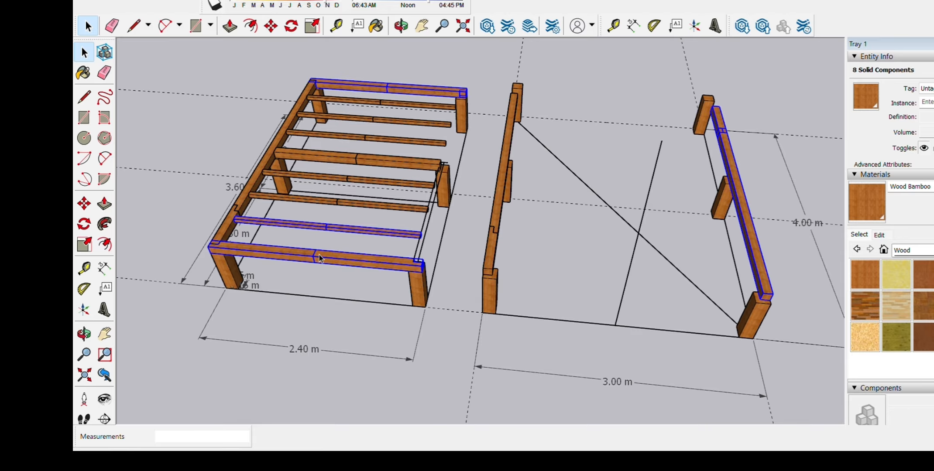
scroll(319, 258, up, 5)
key(m)
click(316, 252)
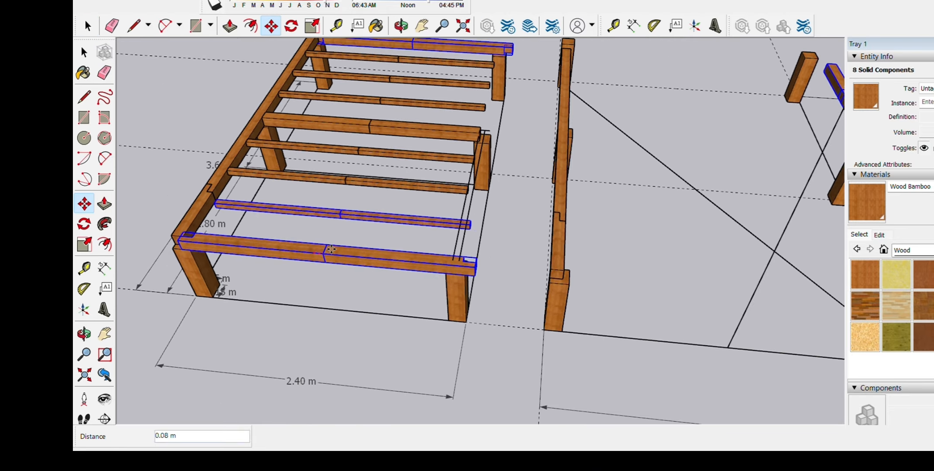
scroll(331, 249, down, 5)
key(space)
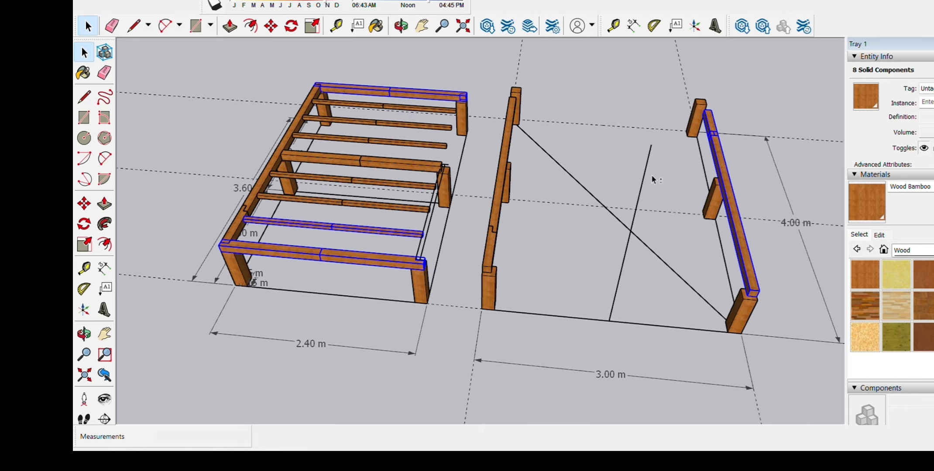
- Copy the frame's two short end beams and front joist about 3.36 m across, centring them on the midpoint line between the new posts
scroll(337, 258, up, 4)
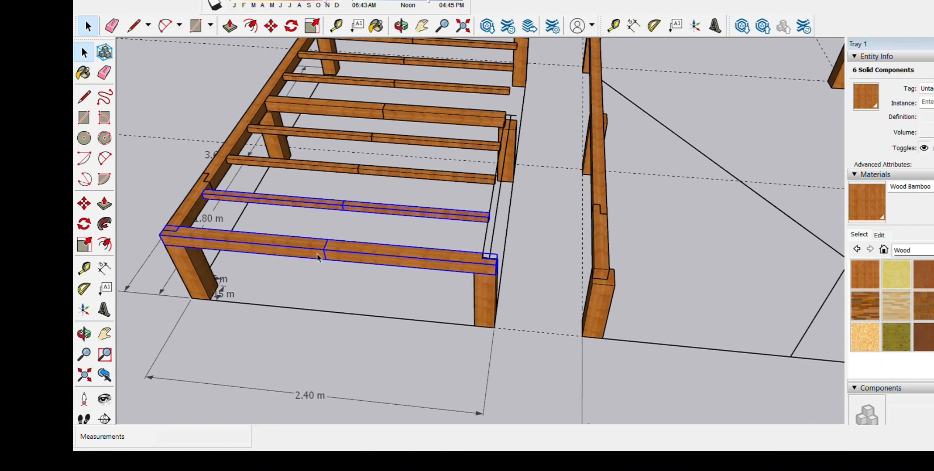
key(m)
click(337, 248)
scroll(339, 248, down, 5)
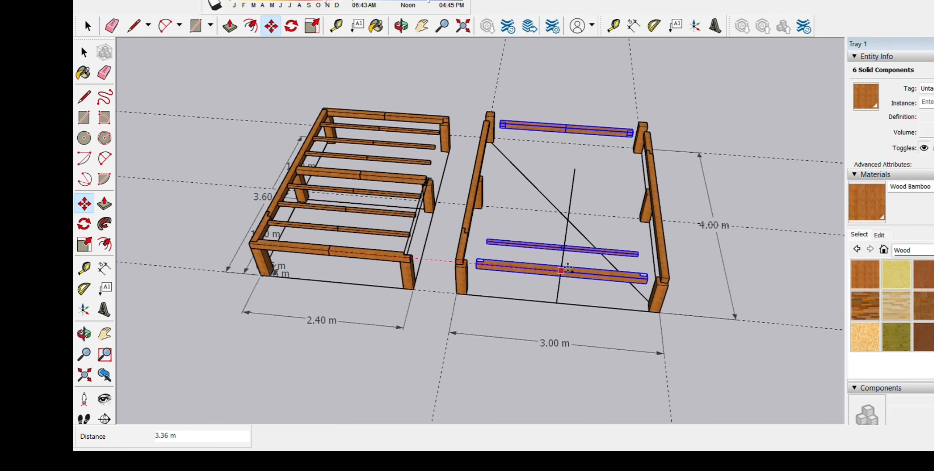
scroll(567, 268, up, 5)
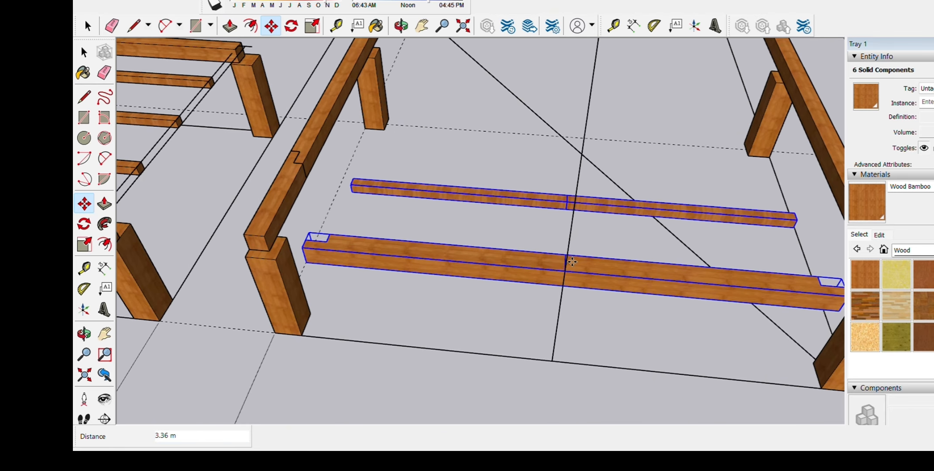
click(572, 262)
scroll(553, 279, down, 5)
key(space)
scroll(616, 206, down, 3)
middle_drag(615, 207, 633, 186)
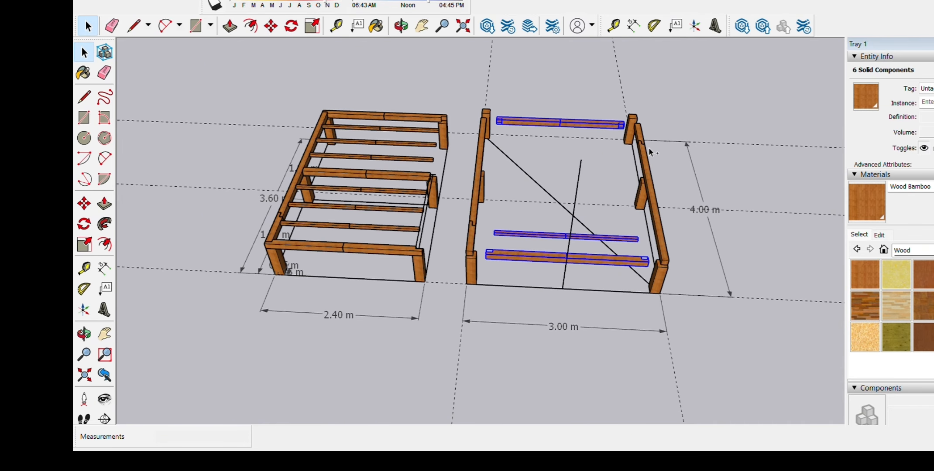
key(m)
click(660, 291)
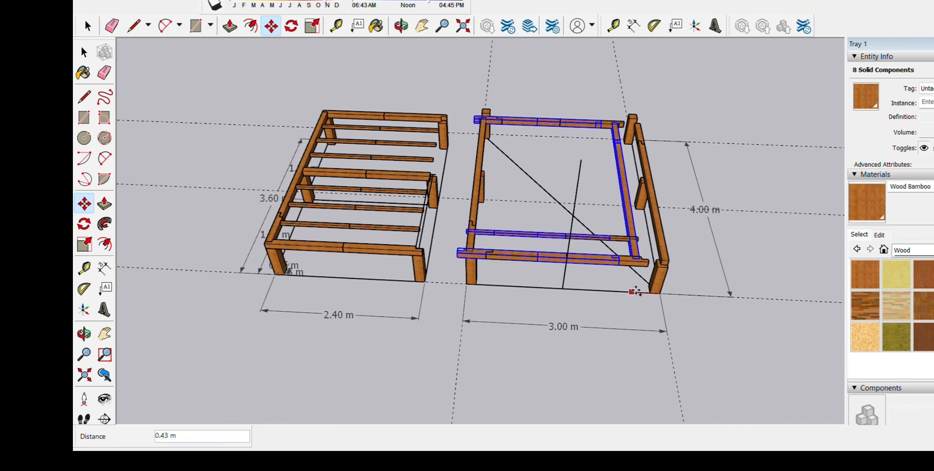
key(Escape)
key(space)
- Copy the new frame's far long beam back onto the inner post row of the 2.40 m frame and clear the selection
click(647, 150)
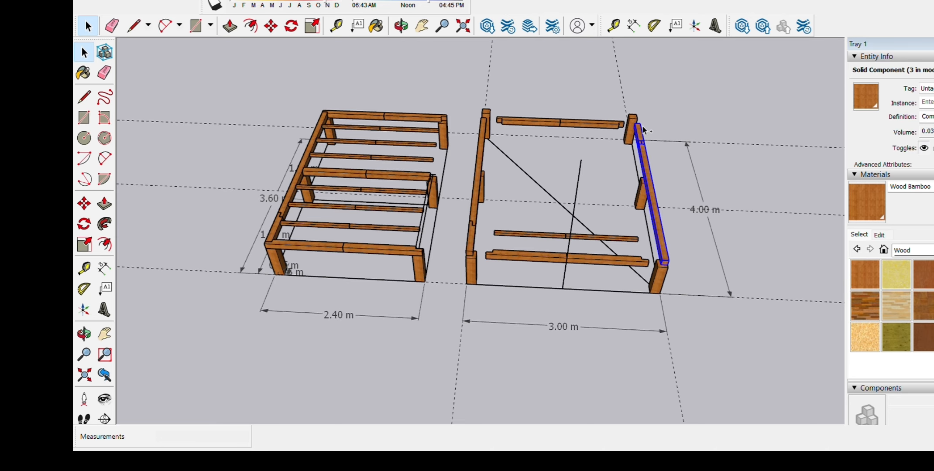
key(m)
click(660, 291)
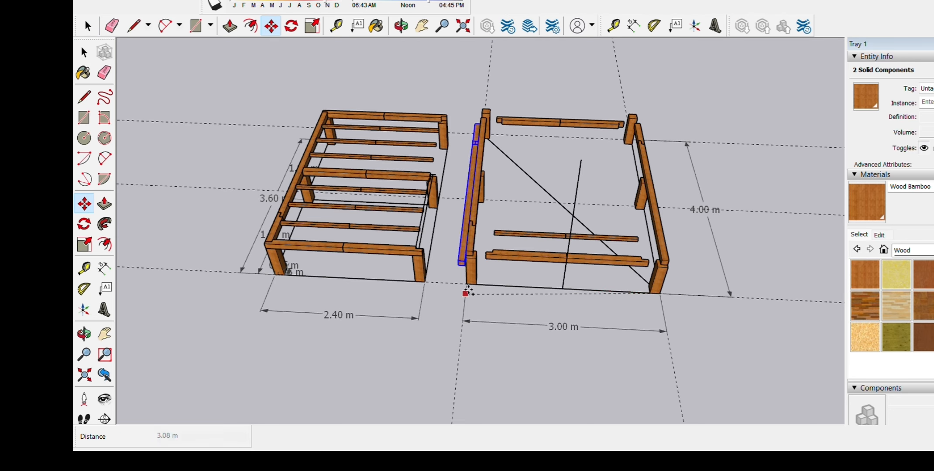
click(425, 282)
key(space)
click(575, 77)
- Examine how the copied end beams and joist sit between the two long beams, from the front and from above
scroll(421, 176, up, 2)
middle_drag(417, 173, 396, 203)
scroll(397, 204, down, 3)
middle_drag(515, 220, 614, 223)
scroll(561, 242, up, 7)
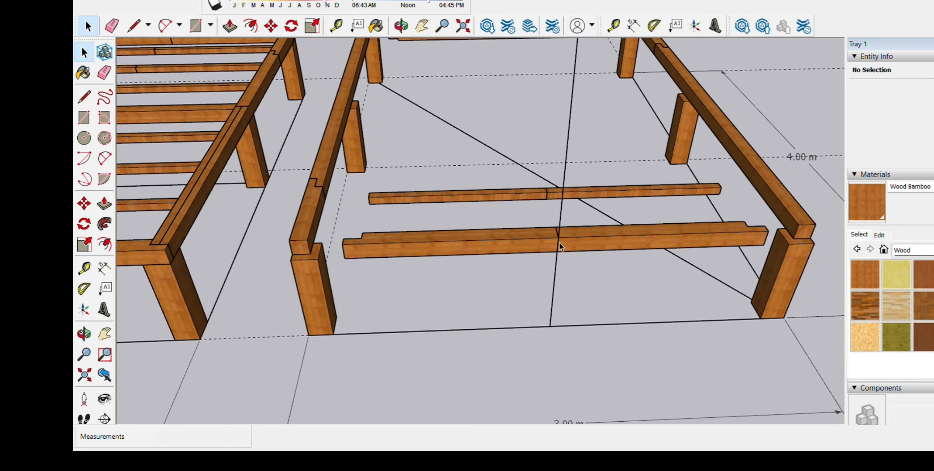
scroll(392, 247, down, 3)
middle_drag(392, 247, 423, 293)
scroll(412, 289, down, 2)
scroll(410, 289, down, 2)
scroll(379, 182, up, 2)
middle_drag(379, 182, 467, 354)
scroll(485, 344, up, 2)
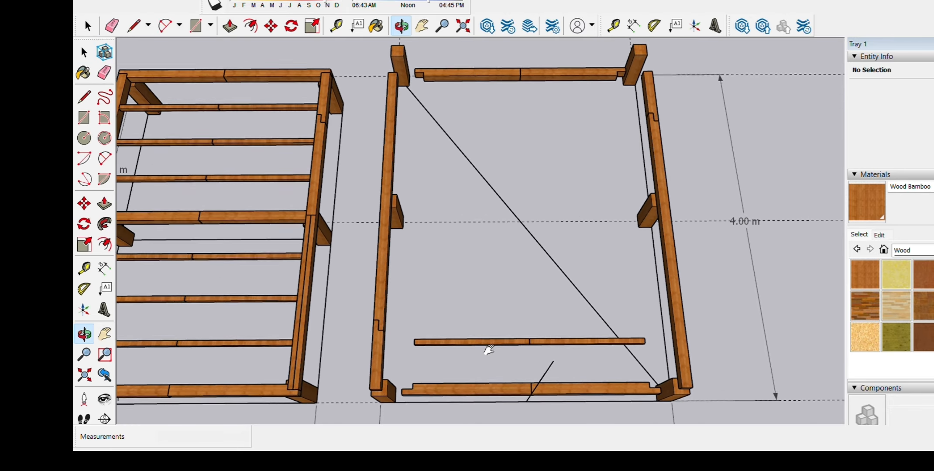
- Move the front end beam's half nearest the finished frame onto its corner post, fitting its notch to the long beam
click(480, 384)
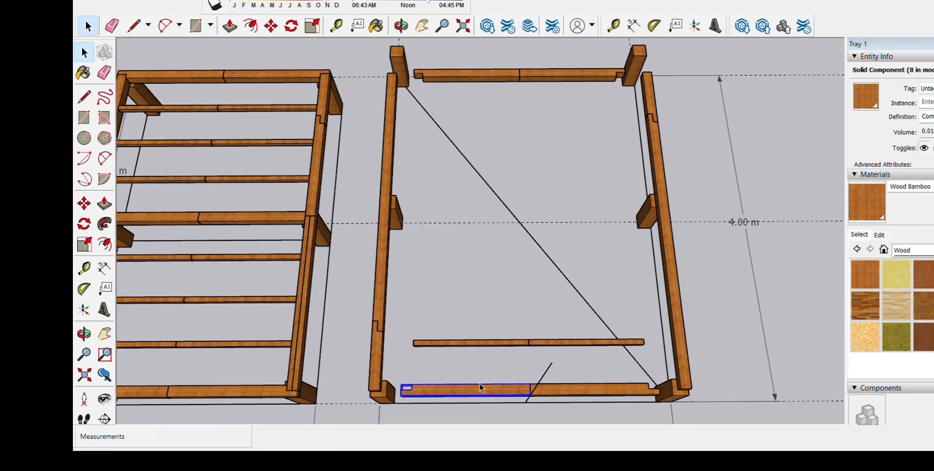
scroll(457, 393, up, 5)
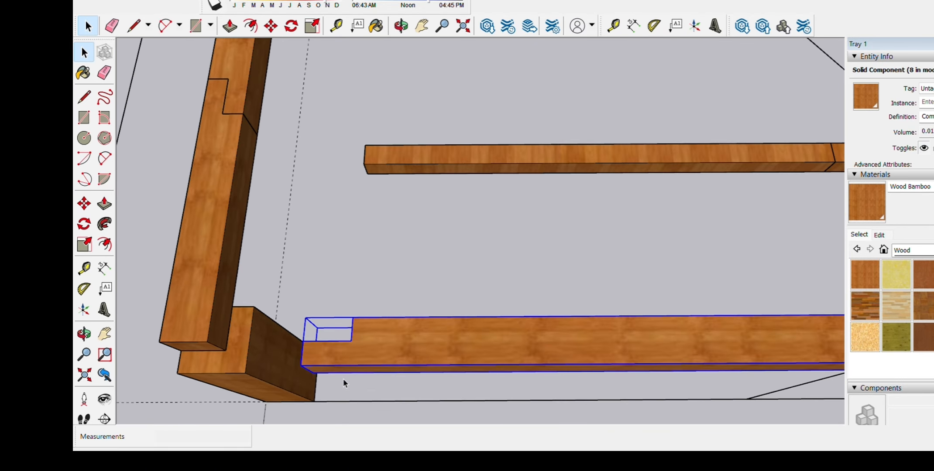
key(m)
click(309, 363)
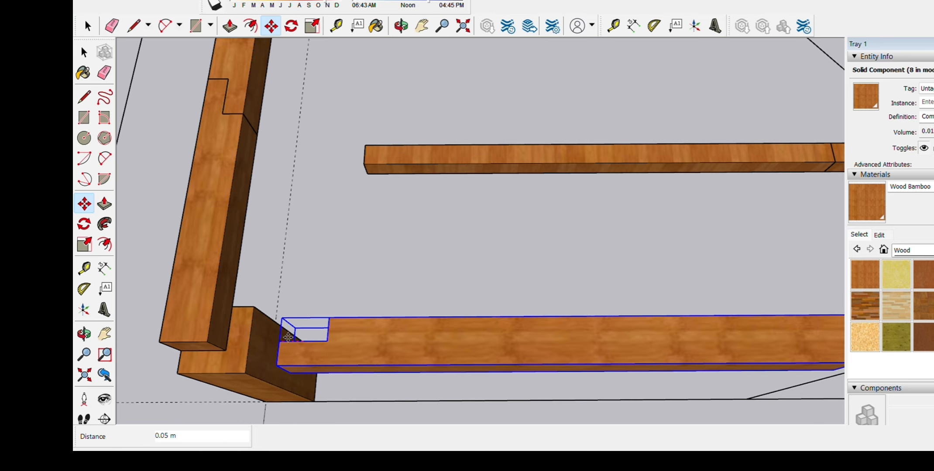
click(165, 336)
scroll(183, 288, down, 3)
scroll(182, 288, down, 3)
key(space)
- Move the other half of the front end beam onto the far front corner post, fitting its notch to the long beam
click(484, 308)
scroll(604, 303, up, 5)
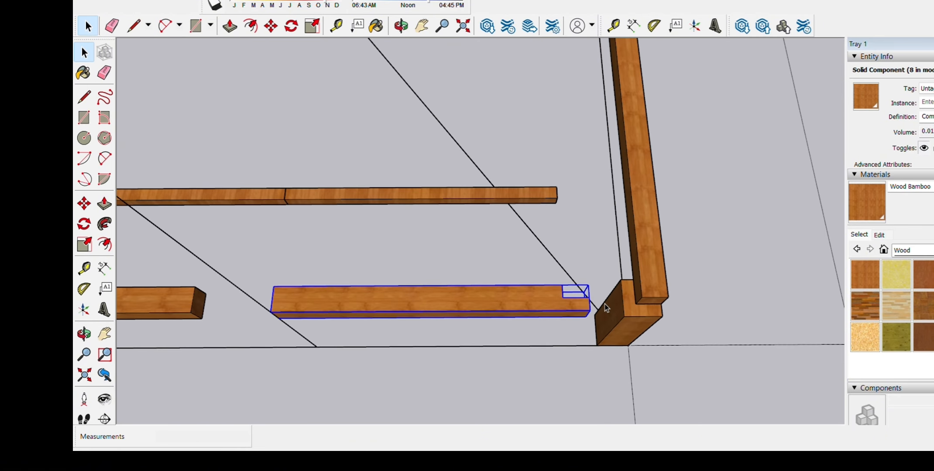
scroll(604, 305, up, 2)
key(m)
click(573, 277)
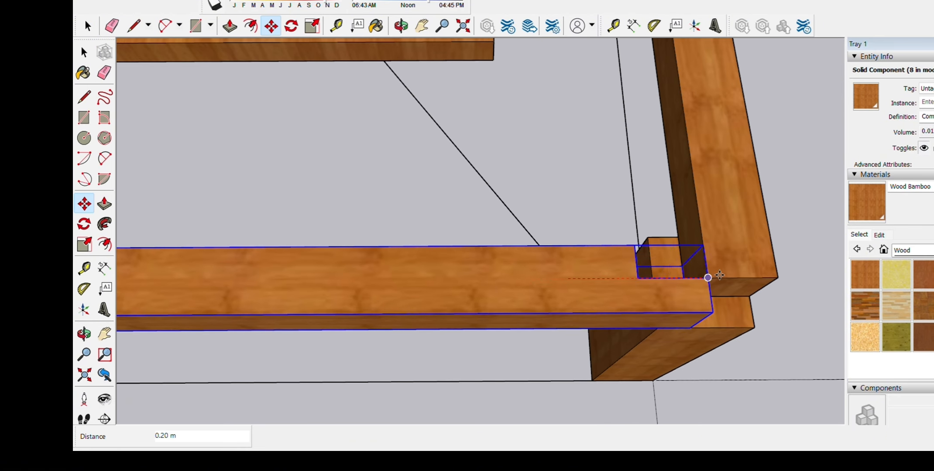
click(779, 270)
scroll(657, 323, down, 6)
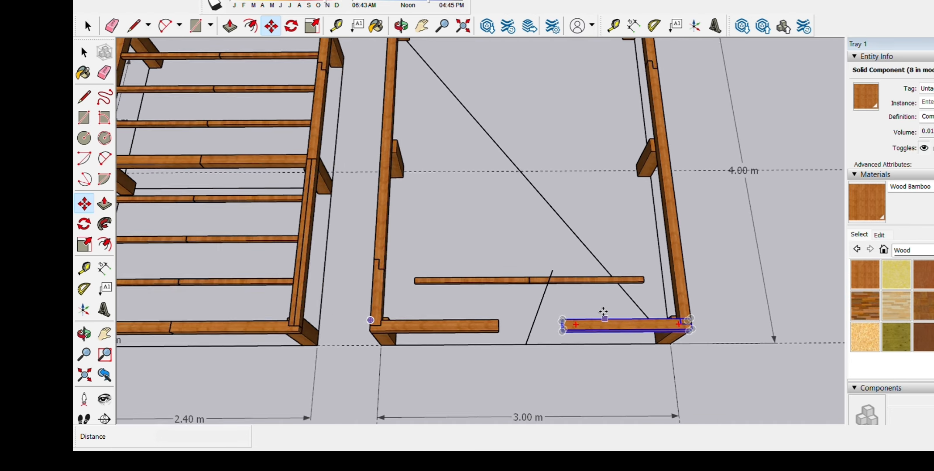
key(space)
- Move the rear end beam's half nearest the finished frame about 0.50 m onto the top of its back corner post
scroll(528, 288, up, 3)
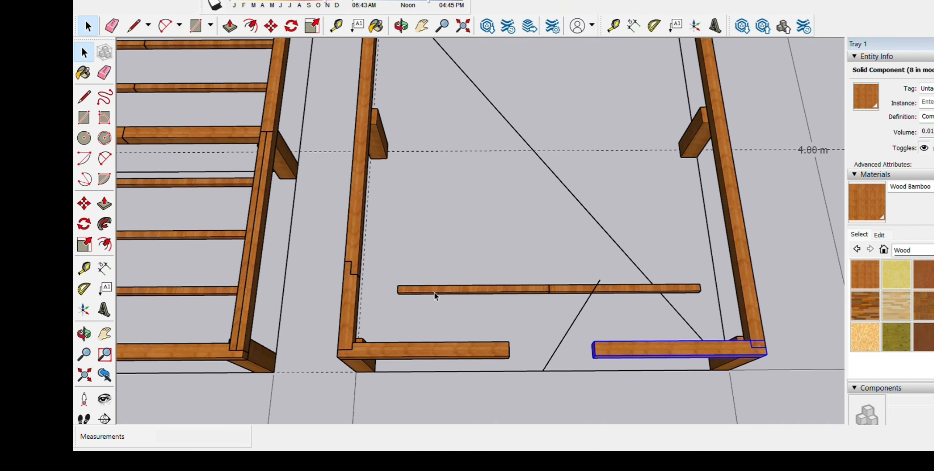
scroll(435, 296, down, 5)
scroll(443, 66, up, 5)
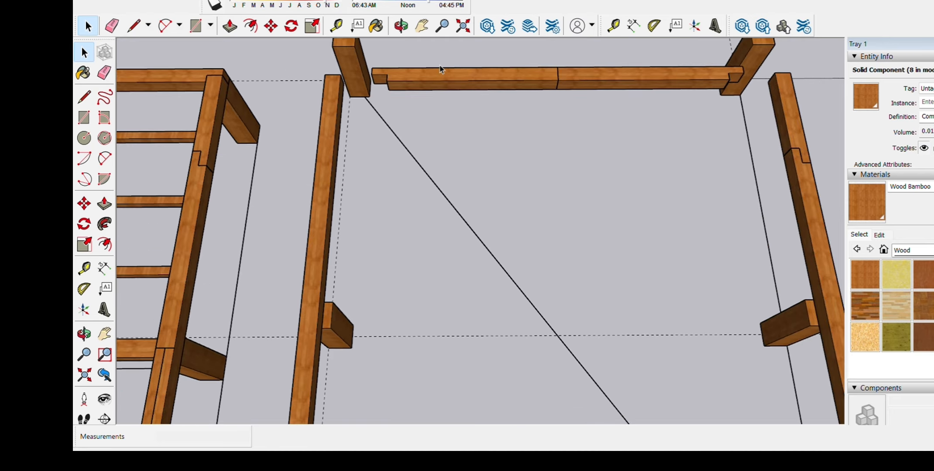
scroll(440, 69, down, 5)
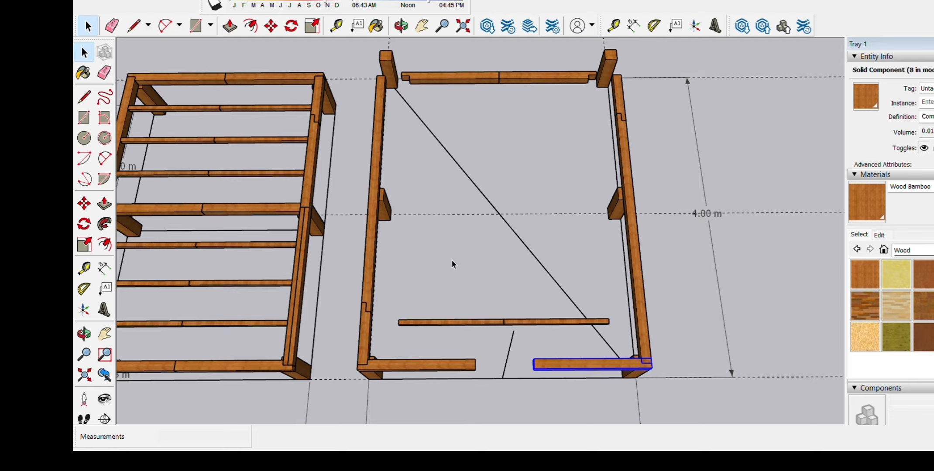
scroll(441, 94, up, 5)
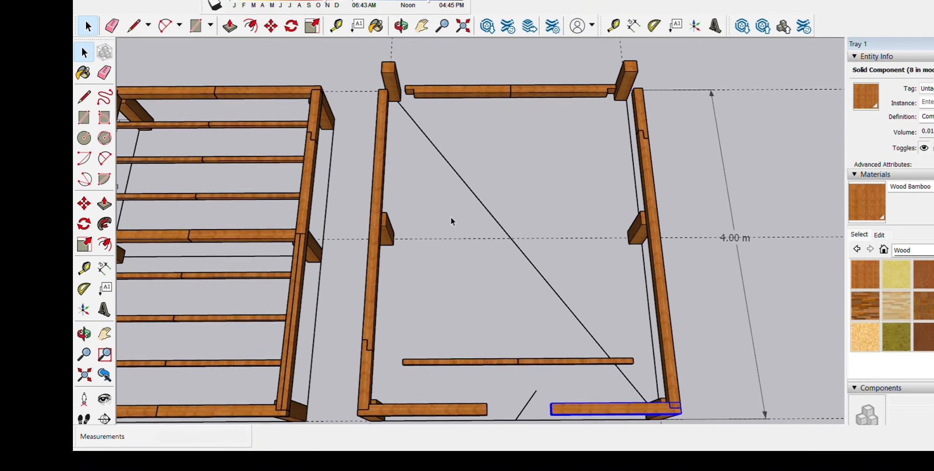
scroll(439, 93, up, 2)
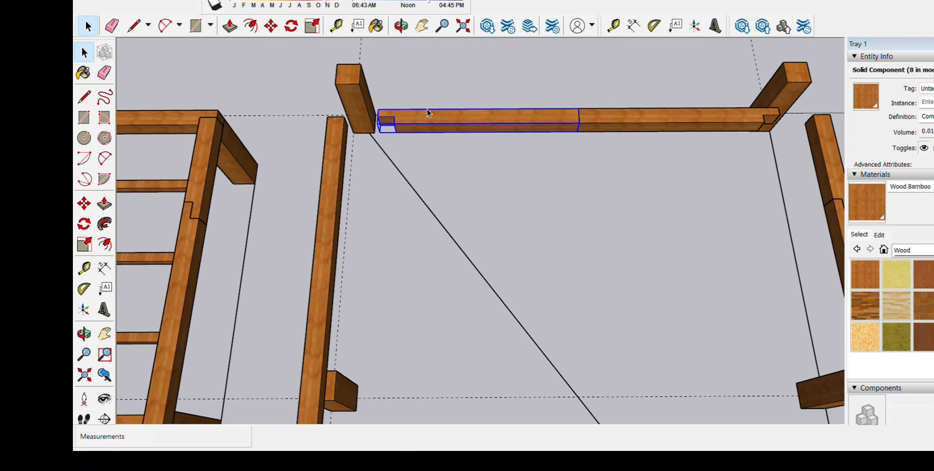
middle_drag(430, 114, 390, 110)
key(m)
click(384, 105)
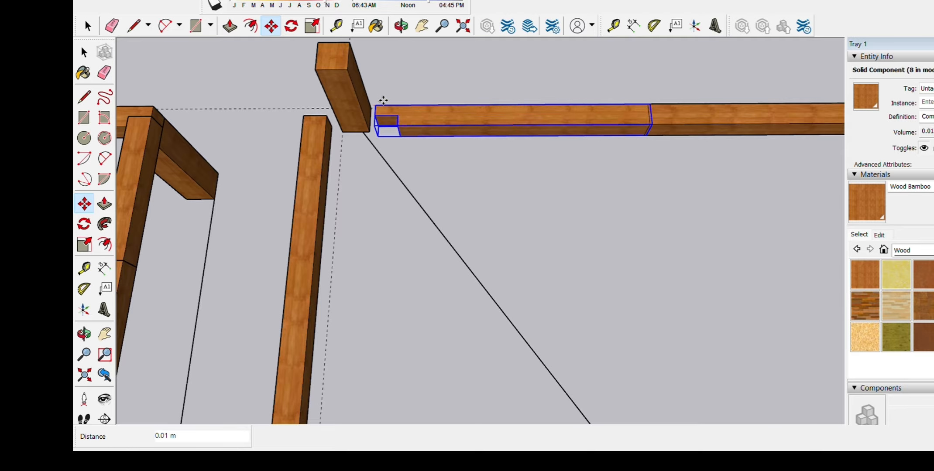
click(371, 108)
middle_drag(372, 108, 772, 161)
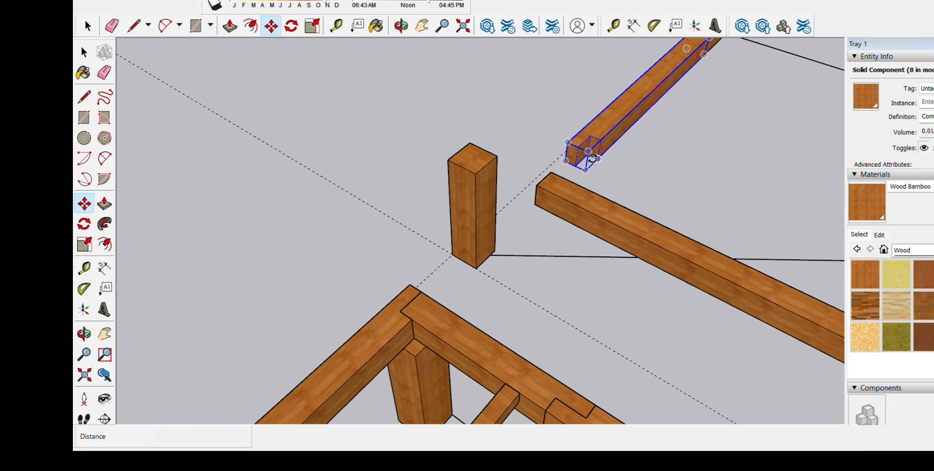
scroll(587, 159, up, 3)
click(570, 158)
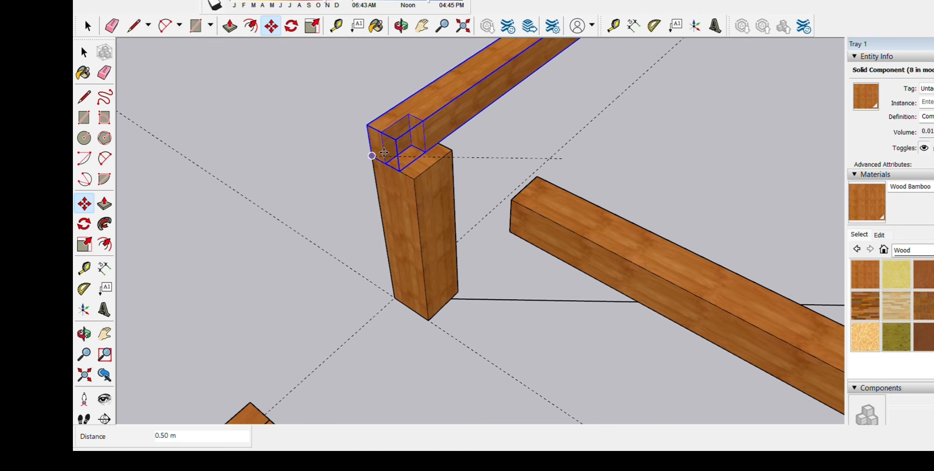
click(373, 150)
- Move the other half of the rear end beam about 0.50 m onto the top of the far back corner post
middle_drag(373, 150, 507, 197)
scroll(598, 199, up, 5)
scroll(596, 197, down, 3)
click(468, 239)
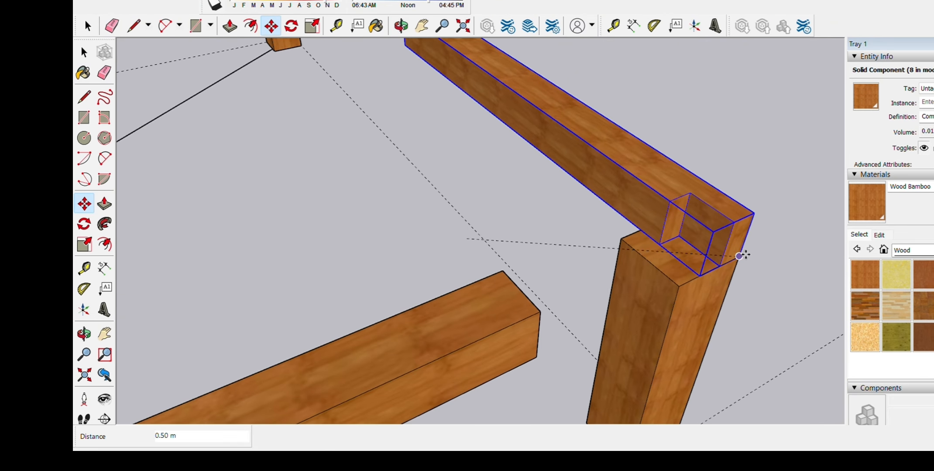
click(738, 257)
scroll(630, 241, down, 8)
key(space)
- Clear the selection and select the short end piece of the far long beam, beside the back corner post
middle_drag(561, 268, 462, 264)
click(676, 177)
drag(573, 241, 630, 286)
key(space)
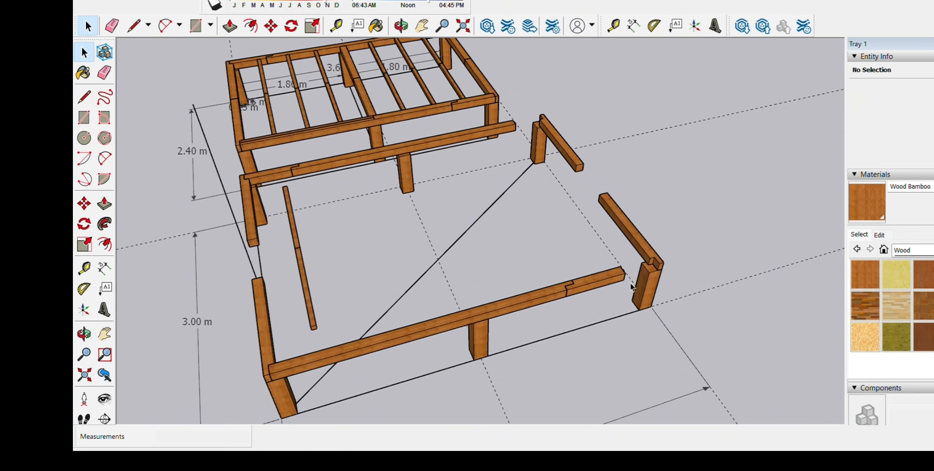
key(o)
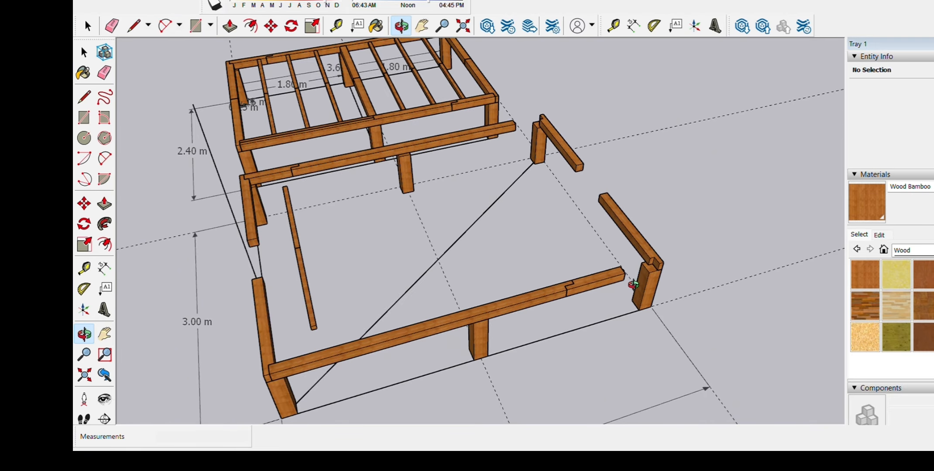
key(space)
scroll(632, 283, up, 3)
click(629, 274)
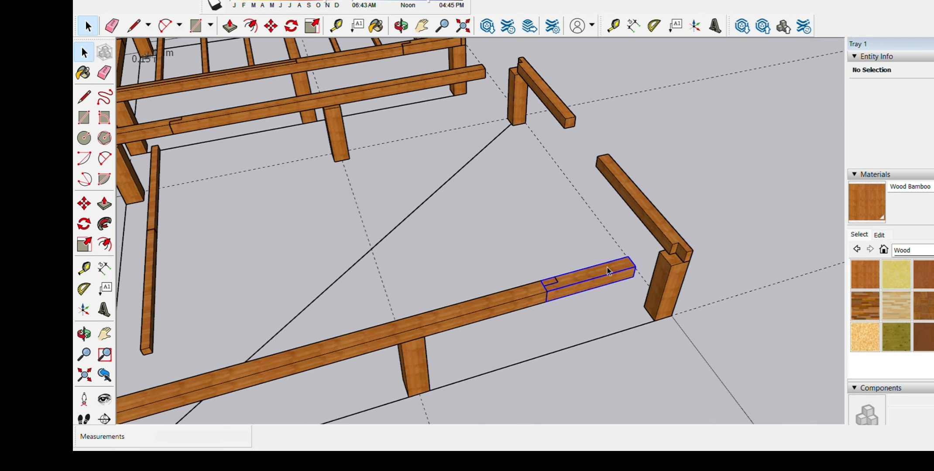
scroll(652, 282, down, 3)
scroll(637, 281, down, 3)
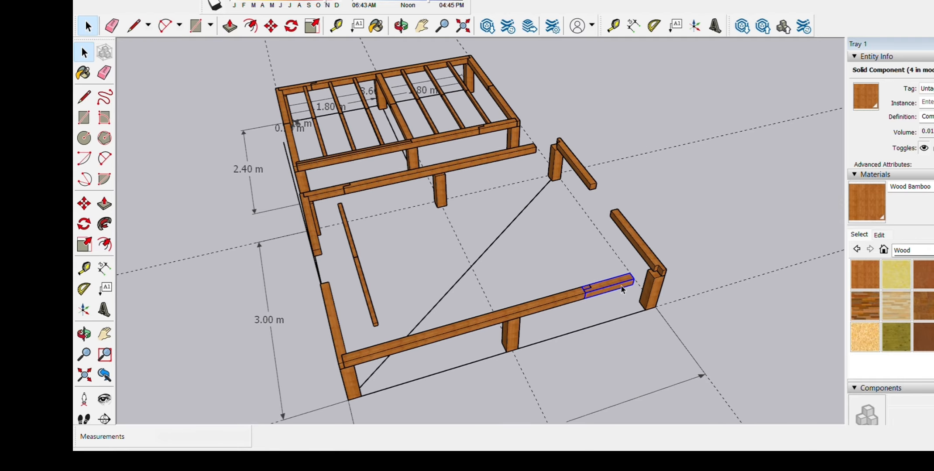
- Open the far long beam's short end piece to check which copies share its component, close it and reselect the piece
double_click(623, 280)
click(716, 312)
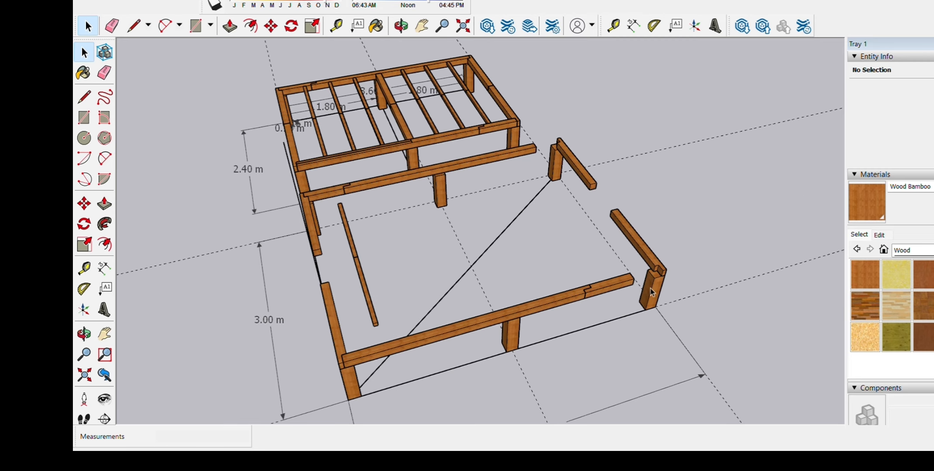
click(627, 282)
double_click(628, 282)
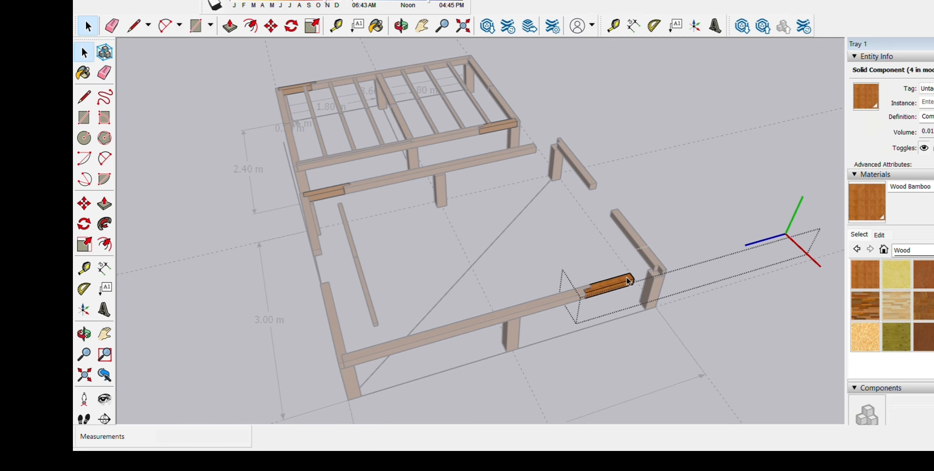
click(659, 313)
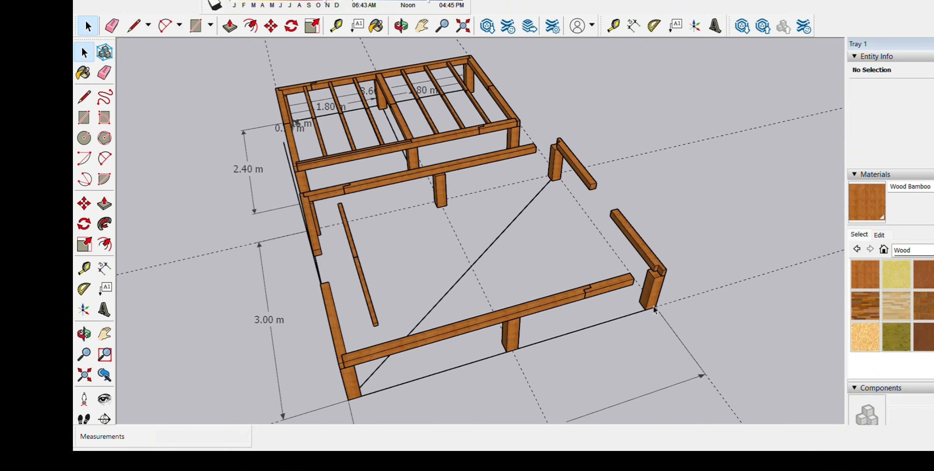
click(623, 281)
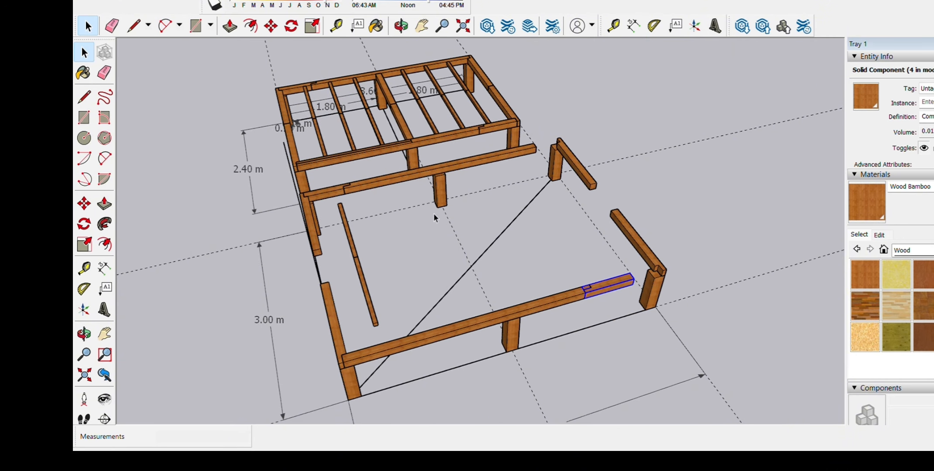
- Move both pieces of the long beam nearest the finished frame to fit the rear end beam's notch at the back corner post
scroll(433, 213, up, 3)
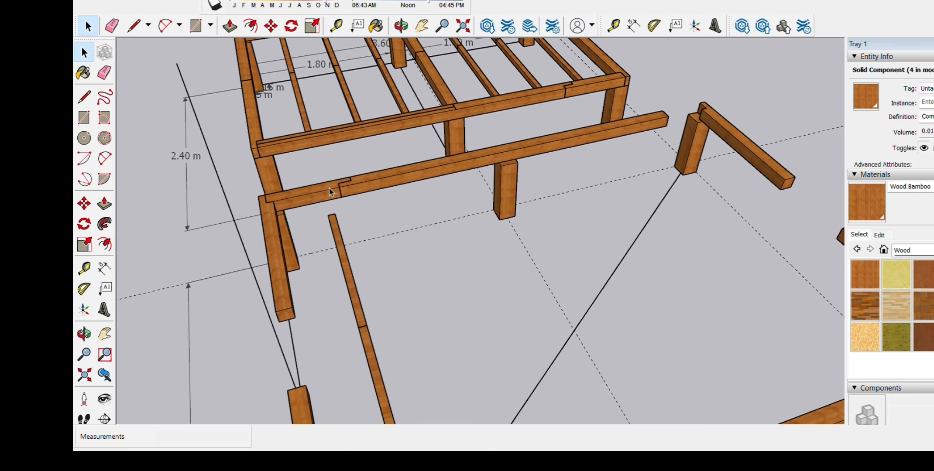
scroll(330, 192, down, 3)
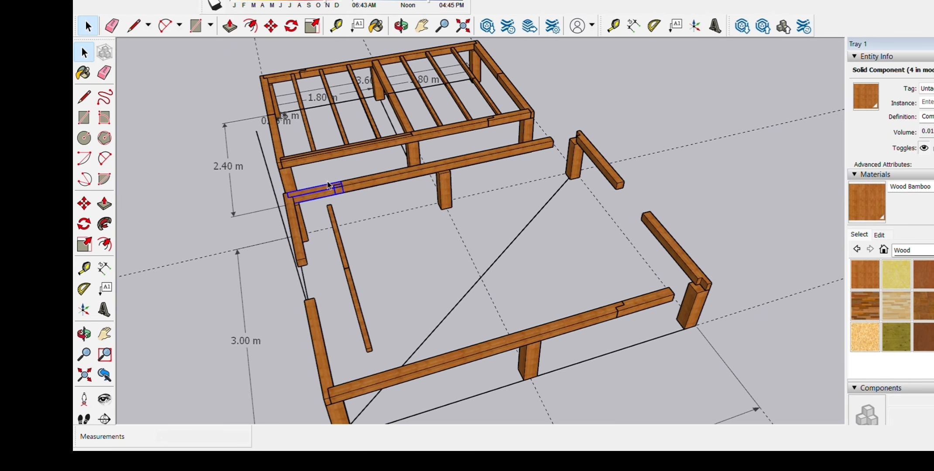
click(500, 172)
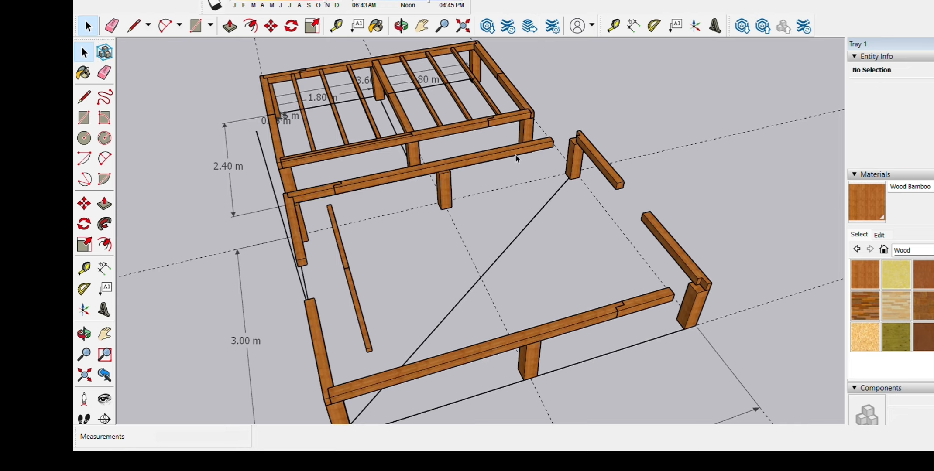
click(345, 183)
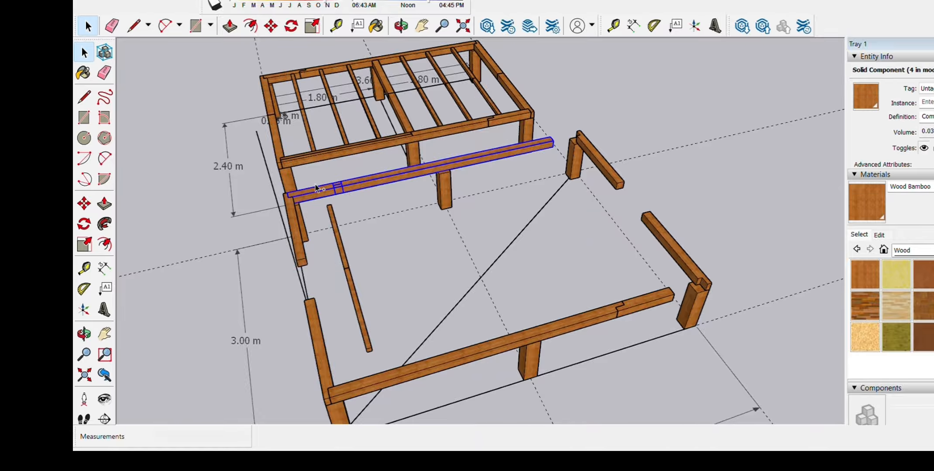
scroll(559, 128, up, 5)
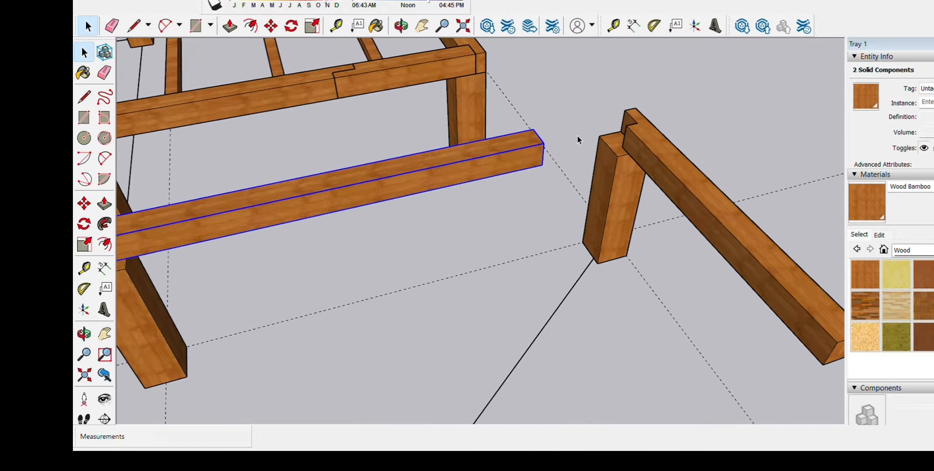
key(m)
click(551, 139)
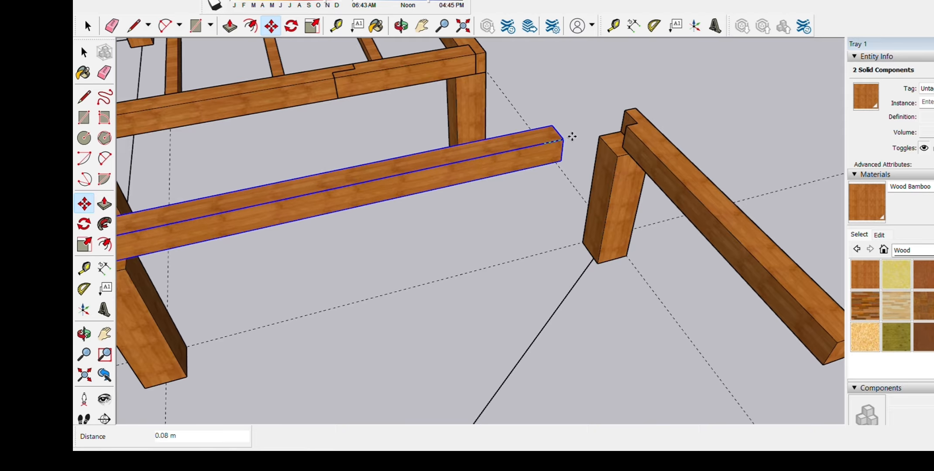
click(625, 120)
scroll(620, 127, down, 6)
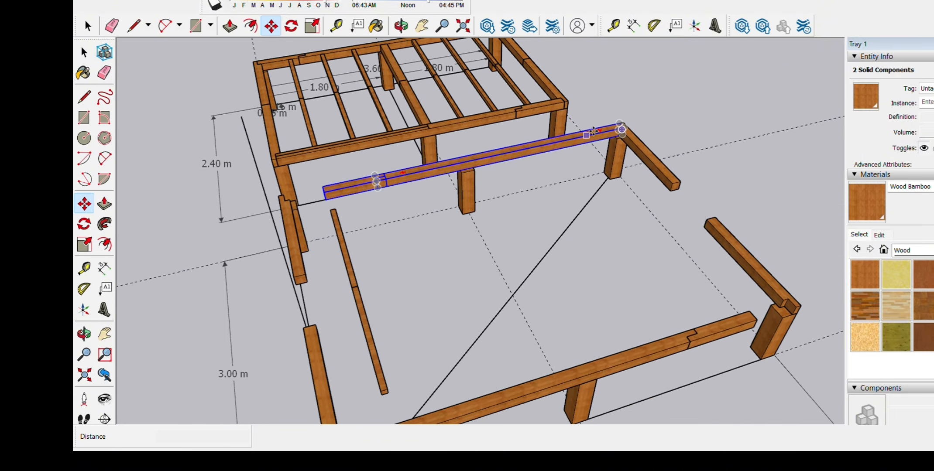
scroll(401, 193, up, 1)
key(space)
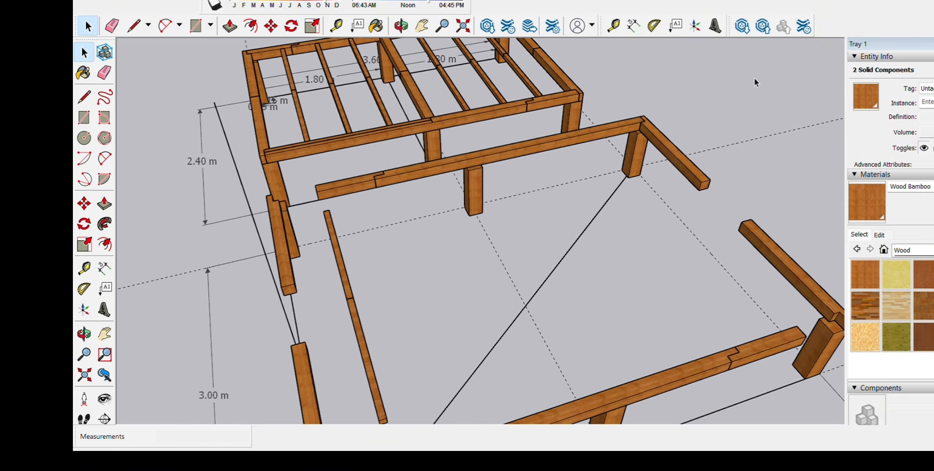
click(753, 78)
- Select all four pieces of the new frame's two long beams and make them unique from the finished frame's copies
scroll(497, 218, down, 3)
scroll(444, 211, up, 2)
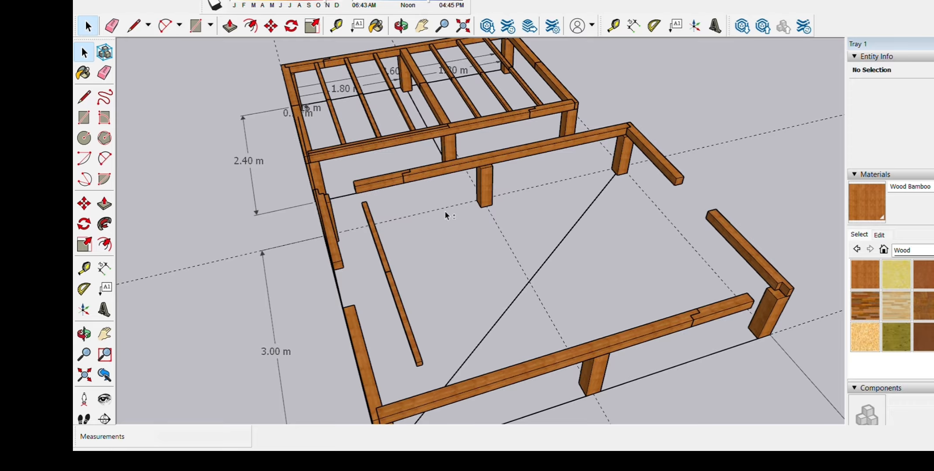
scroll(444, 211, down, 1)
shift+middle_drag(668, 336, 640, 340)
scroll(565, 343, up, 1)
shift+middle_drag(568, 380, 500, 323)
scroll(424, 280, up, 1)
click(310, 122)
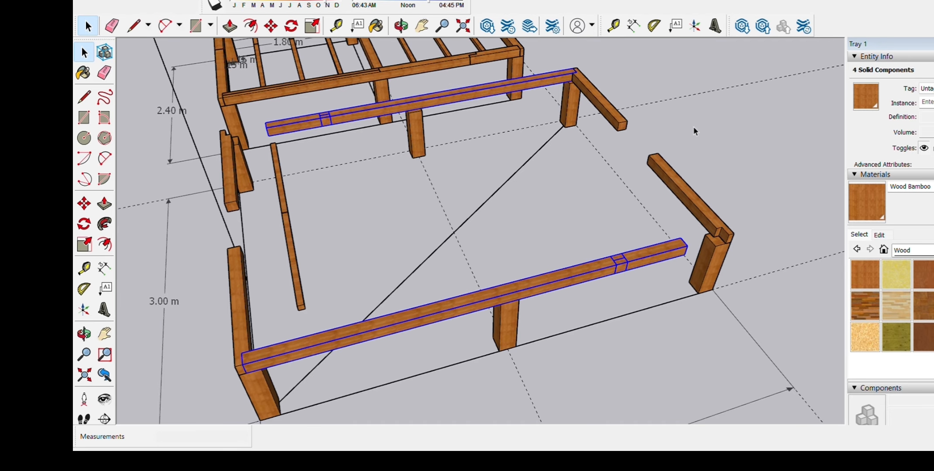
- Open the far long beam's short end piece and extend its end face about 0.44 m over the back corner post
middle_drag(693, 256, 468, 265)
scroll(420, 187, up, 2)
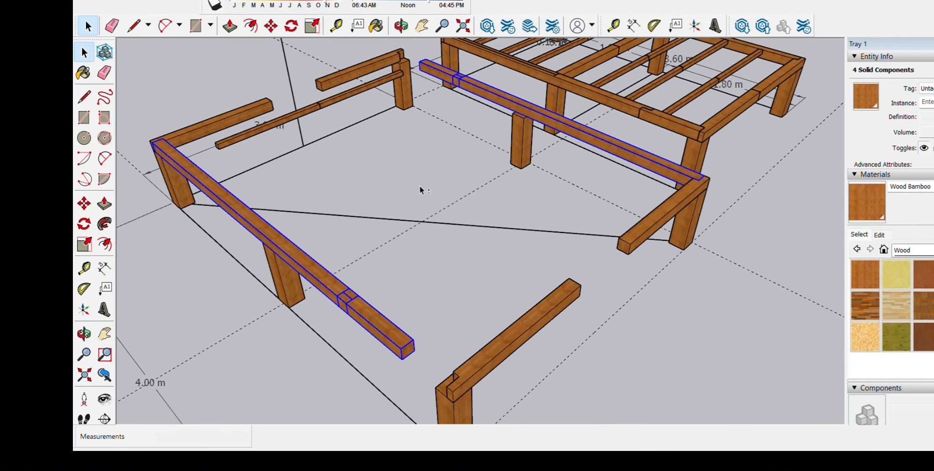
shift+middle_drag(429, 193, 434, 200)
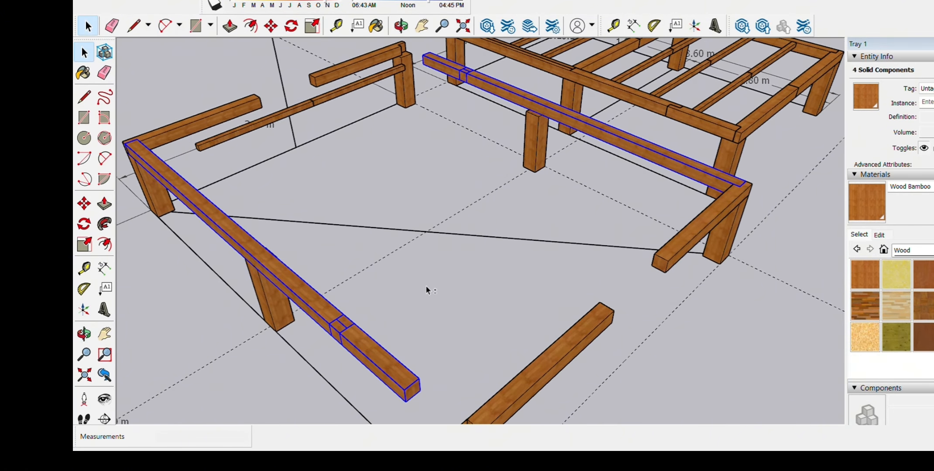
double_click(416, 386)
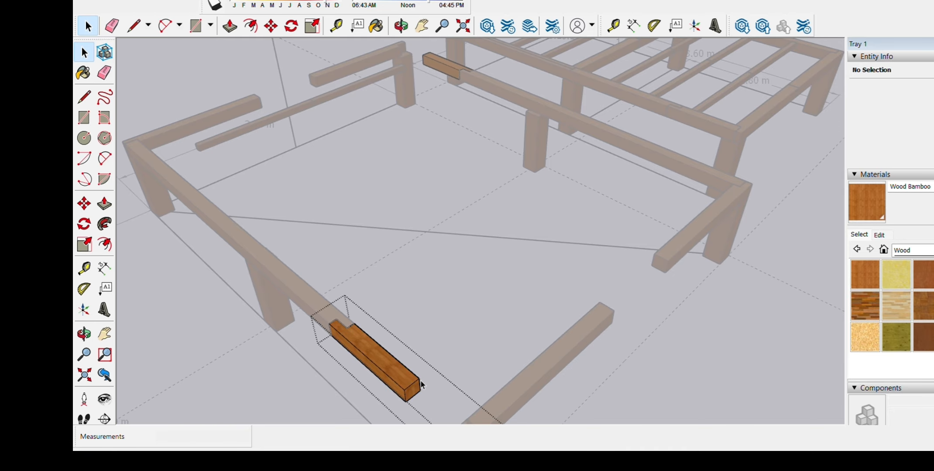
key(p)
scroll(424, 382, down, 5)
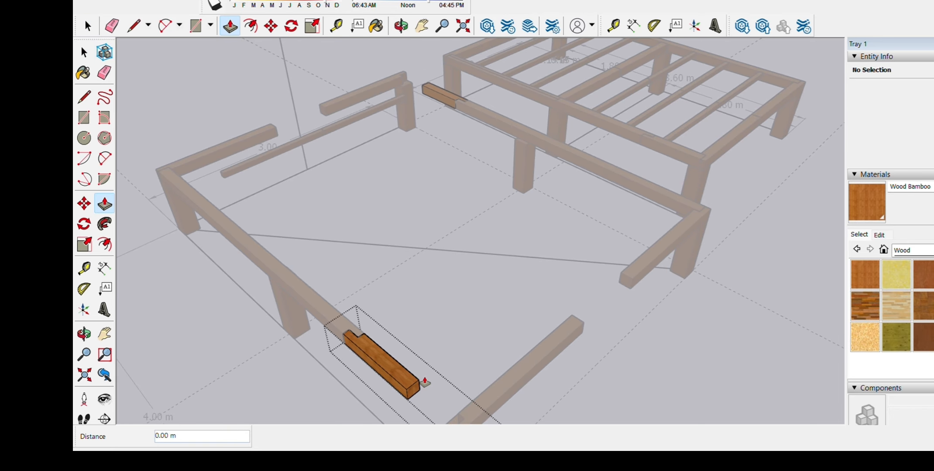
middle_drag(424, 381, 628, 365)
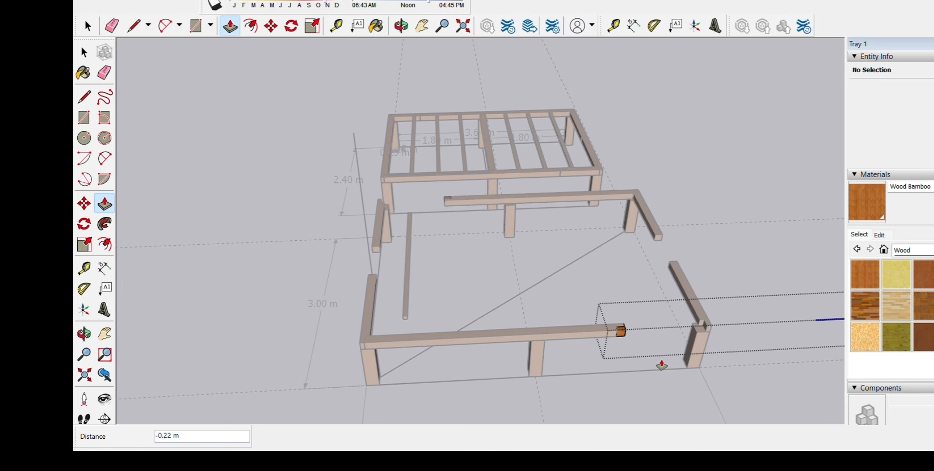
scroll(665, 337, up, 3)
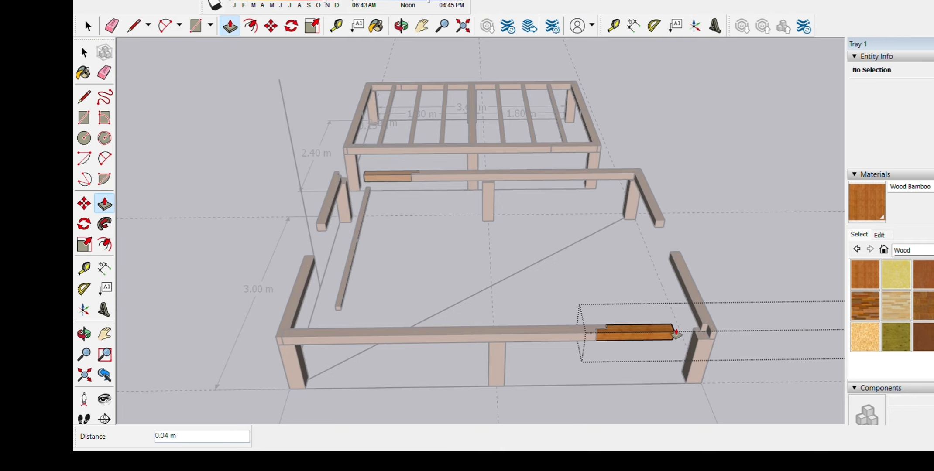
scroll(716, 328, up, 3)
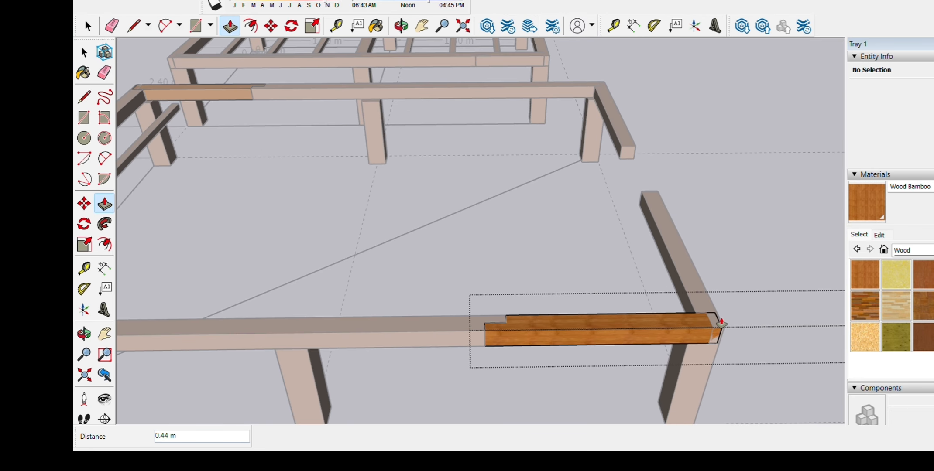
- Push the piece's end face back about 0.05 m to fit the rear end beam's corner notch
middle_drag(725, 325, 569, 333)
scroll(567, 335, up, 4)
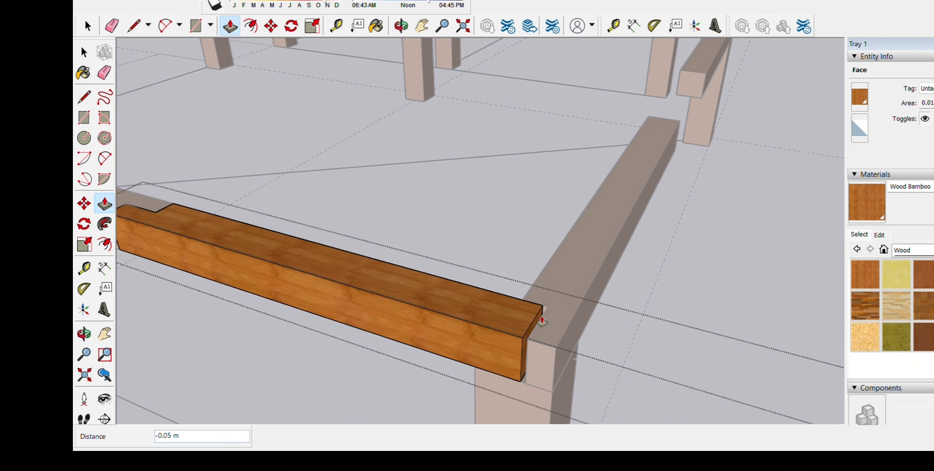
click(541, 322)
scroll(712, 242, down, 5)
middle_drag(712, 242, 626, 328)
key(space)
- Delete the short end piece of each long beam in turn to check its joints, undoing each deletion
click(625, 328)
scroll(632, 336, up, 2)
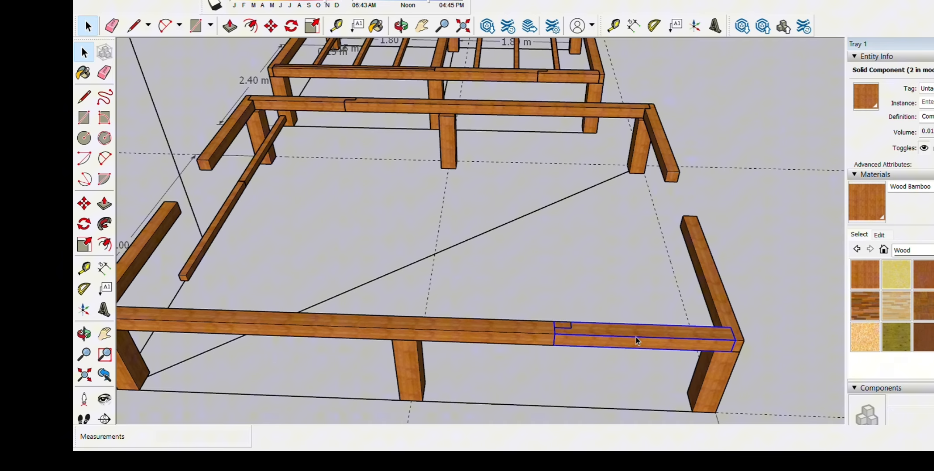
key(Delete)
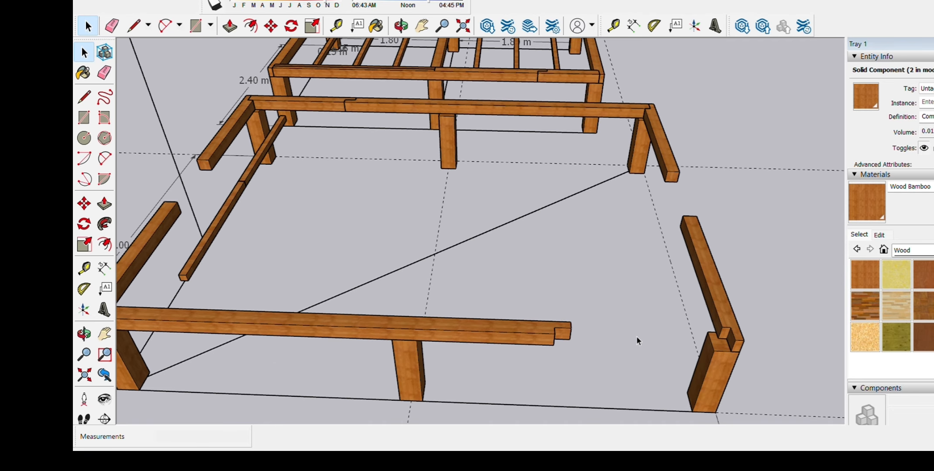
key(ctrl+z)
scroll(637, 337, down, 4)
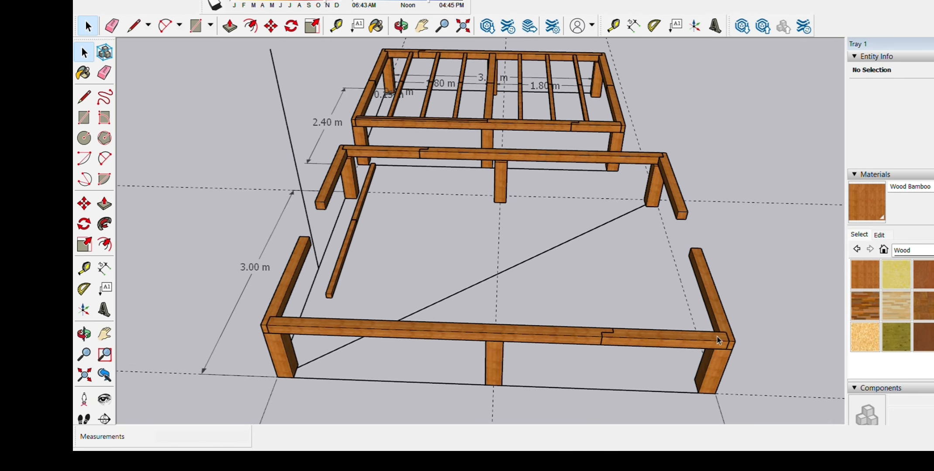
scroll(371, 140, up, 3)
scroll(485, 219, up, 4)
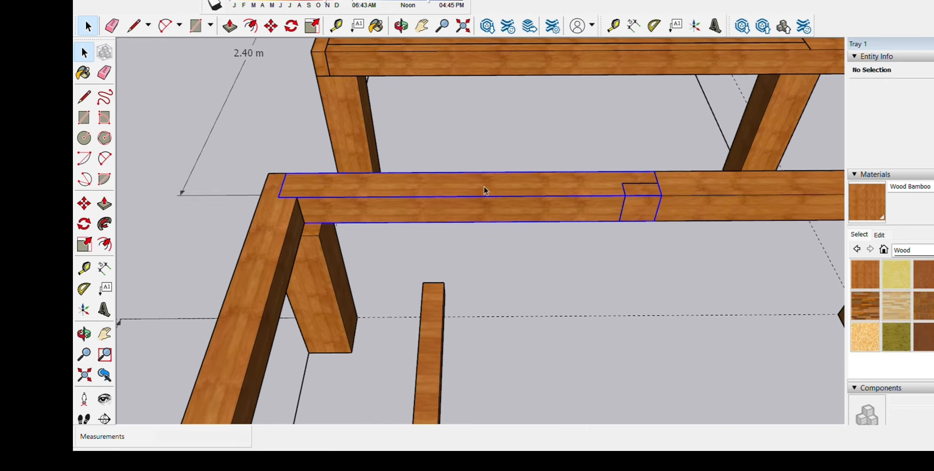
click(484, 186)
key(Delete)
key(ctrl+z)
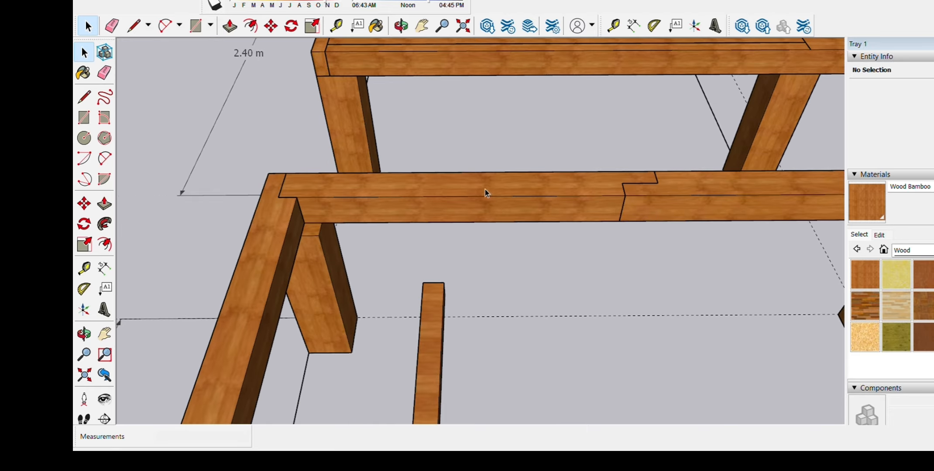
scroll(616, 332, down, 5)
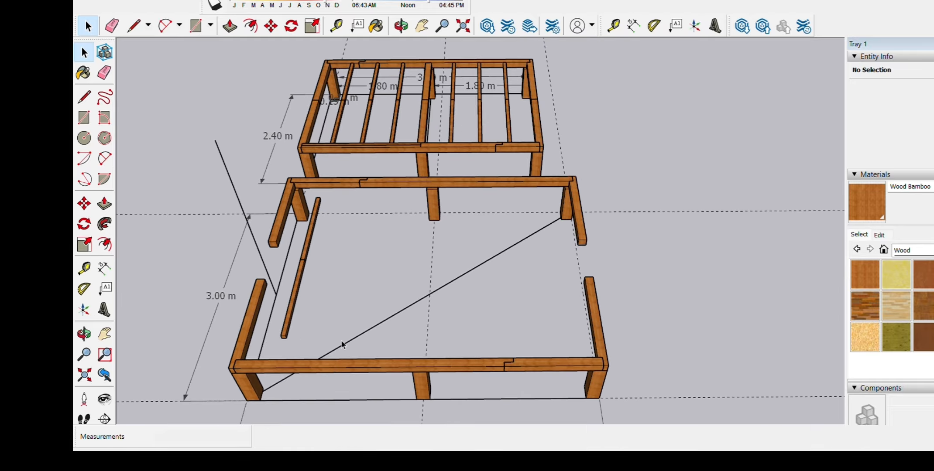
- Select the four end beam halves of the new frame
scroll(345, 345, up, 1)
middle_drag(345, 345, 484, 282)
key(space)
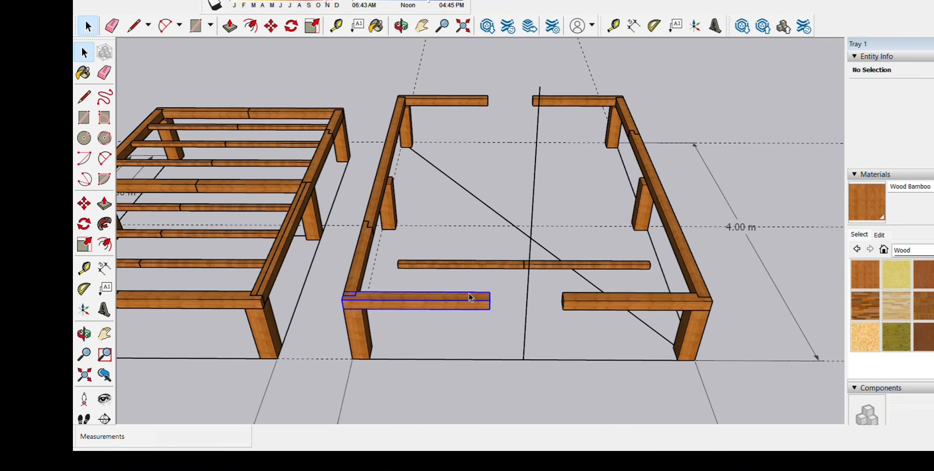
click(468, 294)
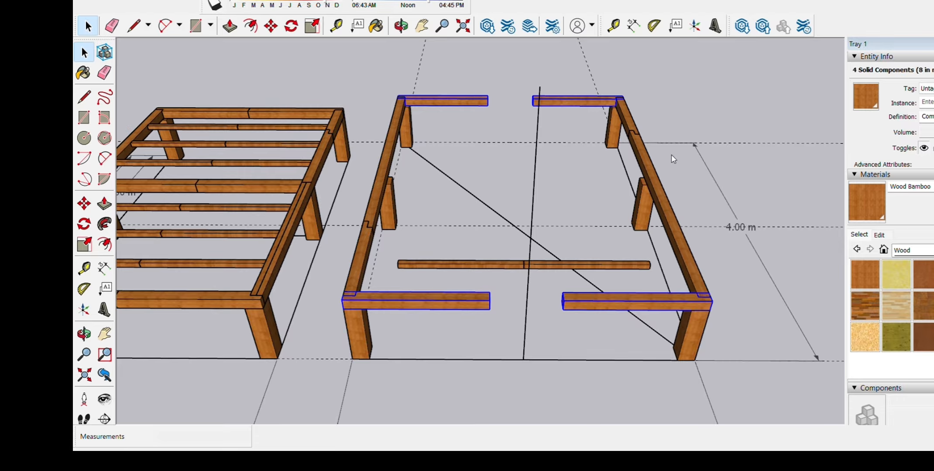
- Open an end beam half and extend its free end to the middle of the 3.00 m side, closing the gap between halves
double_click(574, 296)
middle_drag(573, 297, 654, 291)
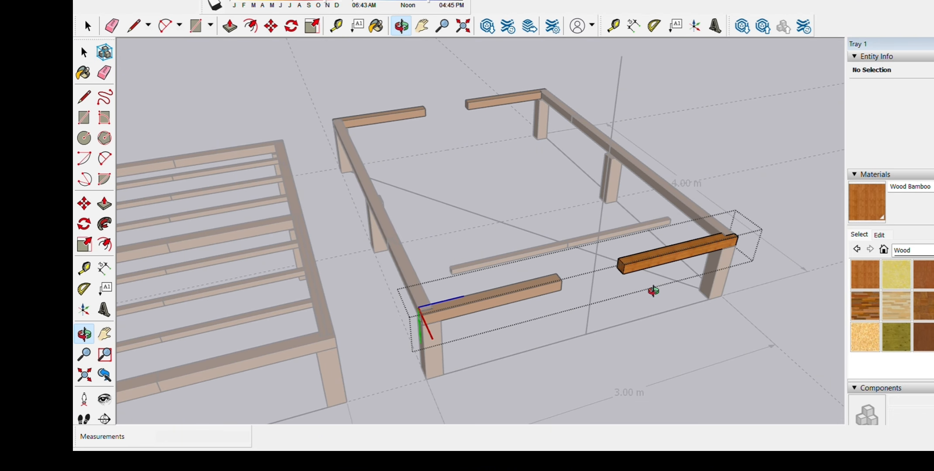
middle_drag(613, 267, 650, 256)
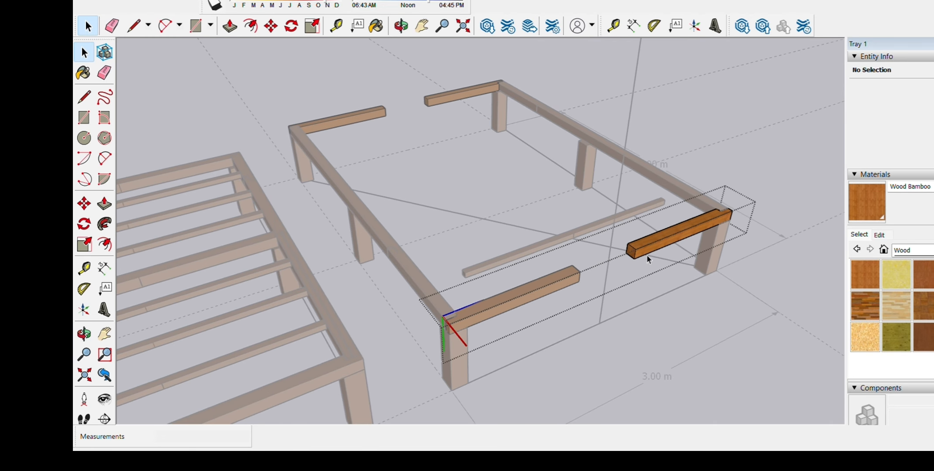
scroll(632, 246, up, 4)
click(633, 243)
key(p)
scroll(633, 243, down, 5)
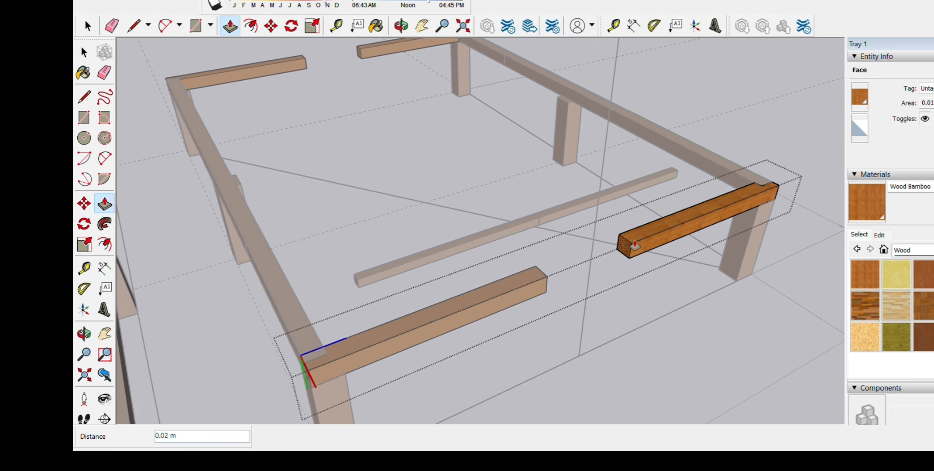
click(624, 243)
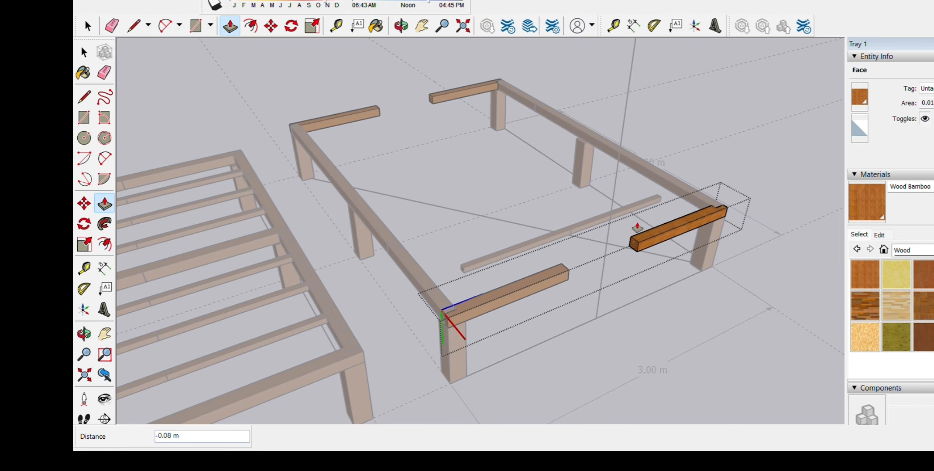
click(623, 186)
key(space)
click(661, 124)
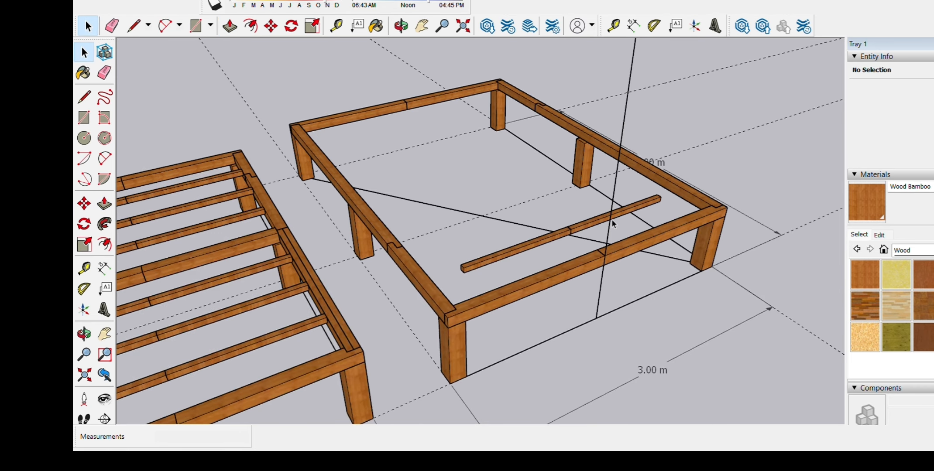
- Delete the vertical line standing at the midpoint of the new frame's 3.00 m side
click(630, 274)
mouse_move(630, 275)
middle_down()
mouse_move(410, 281)
mouse_move(563, 317)
mouse_move(533, 298)
middle_up()
key(Delete)
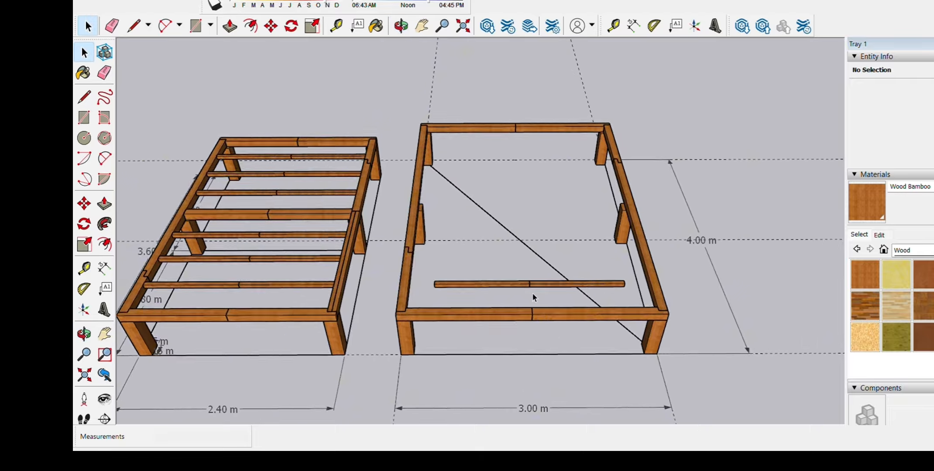
- Copy the 2.40 m frame's middle crossbeam into the new frame, using the bottom corners of the two frames' corner posts as reference points
scroll(532, 292, up, 5)
scroll(532, 291, down, 6)
middle_drag(480, 307, 541, 337)
scroll(567, 371, down, 5)
middle_drag(603, 333, 402, 306)
scroll(396, 306, up, 6)
click(398, 280)
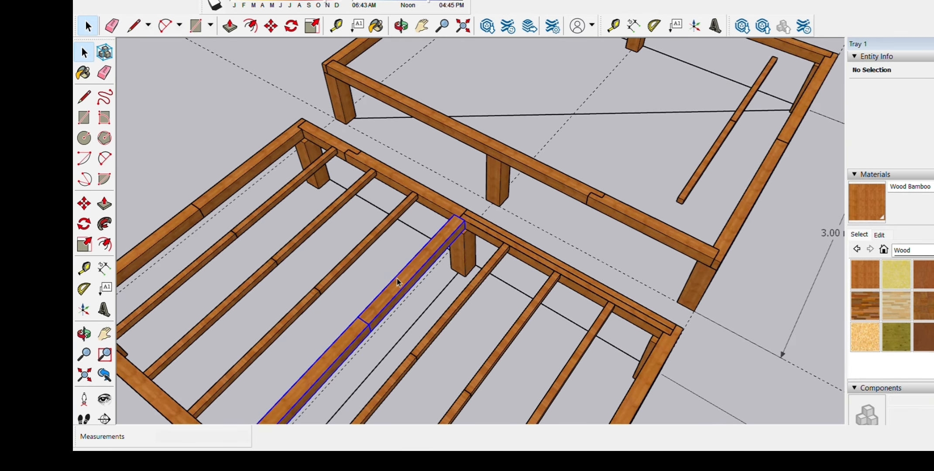
scroll(398, 199, down, 4)
scroll(399, 243, down, 2)
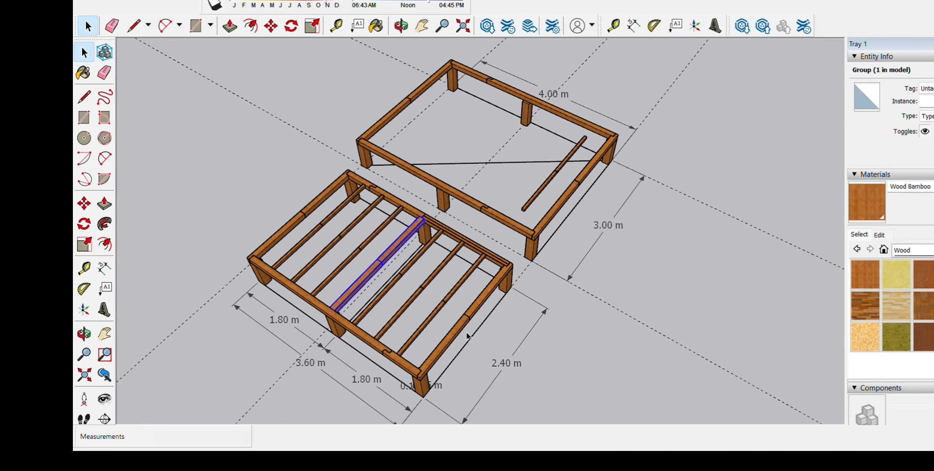
key(m)
scroll(423, 392, up, 2)
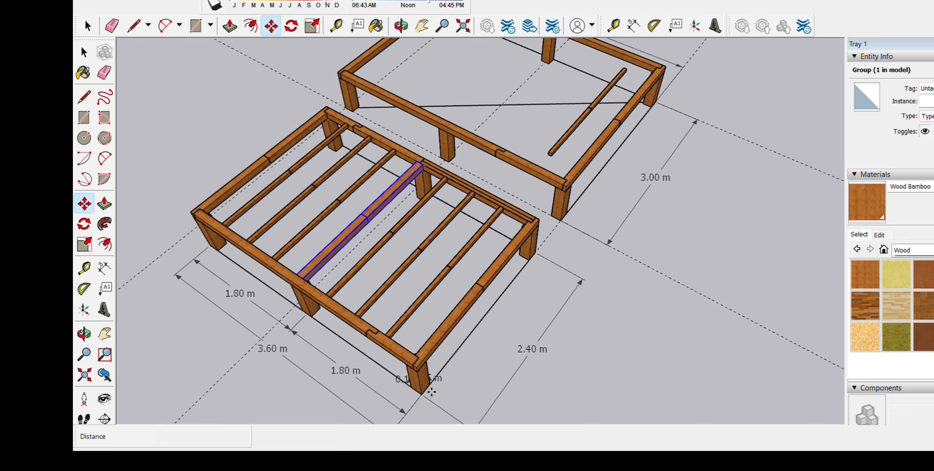
click(422, 392)
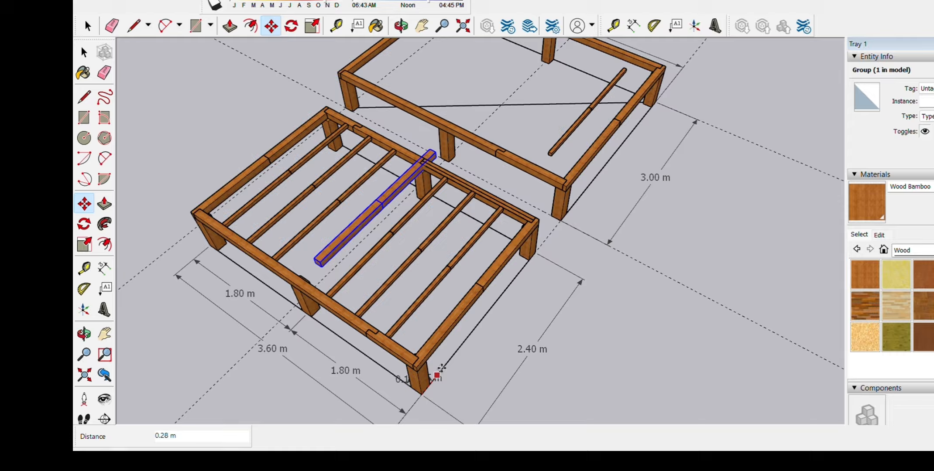
click(568, 217)
- Explode the copied middle crossbeam group into its two half-beam components
key(space)
scroll(444, 271, down, 3)
middle_drag(523, 209, 456, 203)
scroll(532, 157, up, 4)
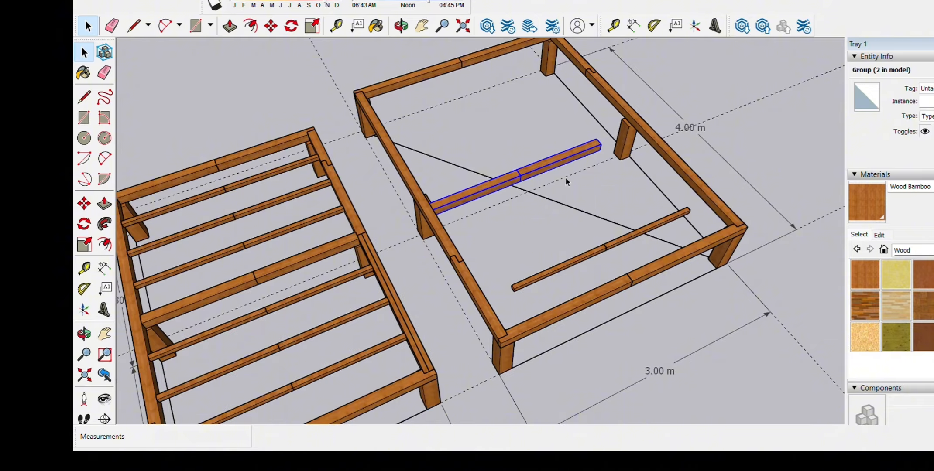
middle_drag(589, 282, 435, 244)
scroll(566, 222, up, 3)
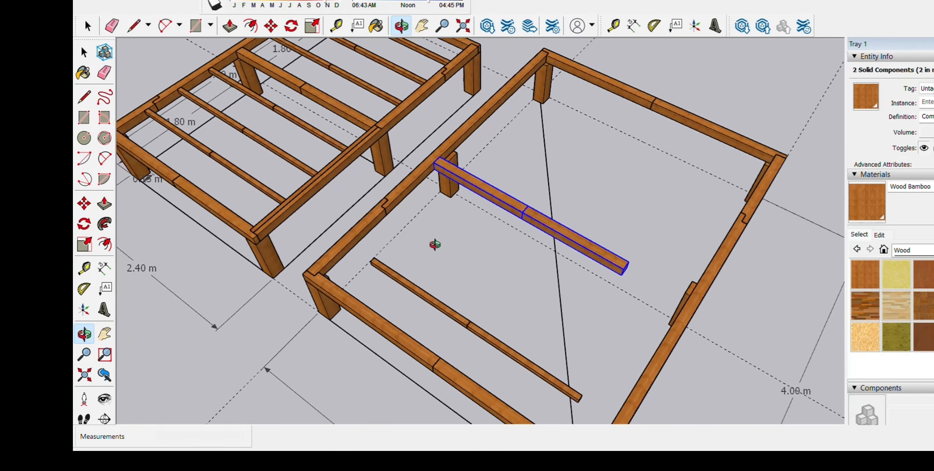
- Move both crossbeam halves together so their end butts against the side beam above the middle post
scroll(483, 152, up, 5)
middle_drag(475, 151, 424, 183)
key(m)
click(343, 154)
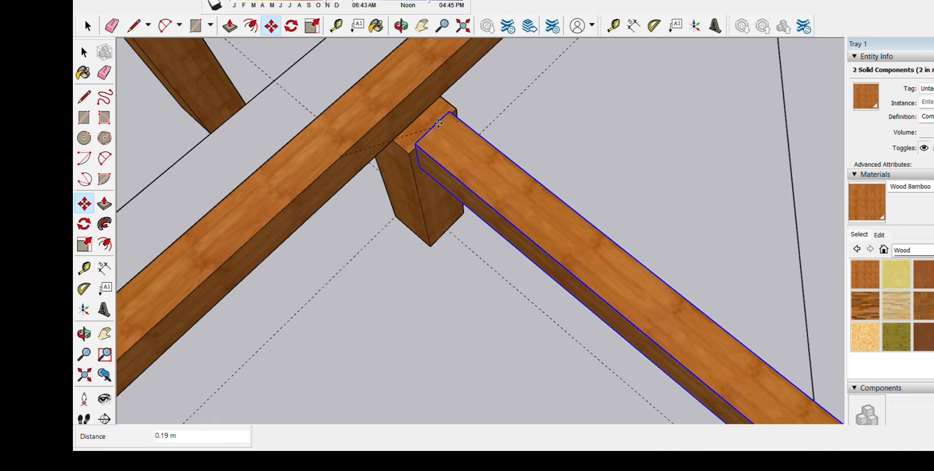
middle_drag(441, 125, 604, 87)
middle_drag(472, 121, 438, 126)
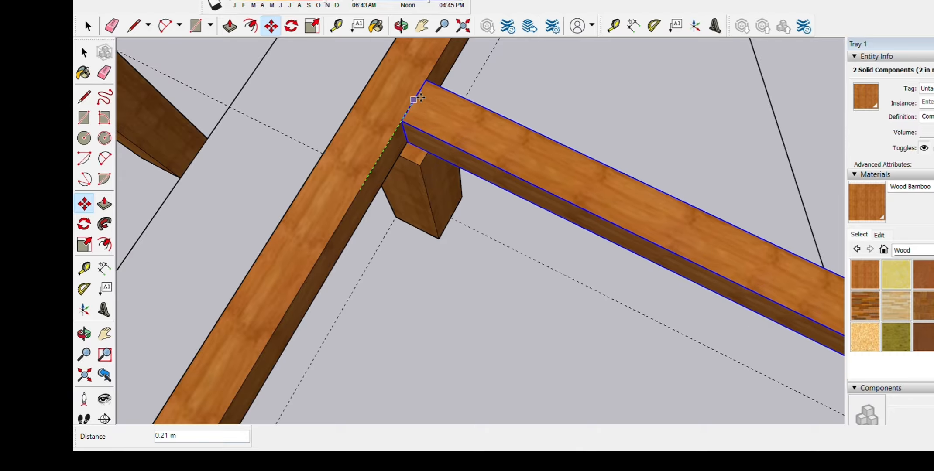
click(420, 98)
- Lower the crossbeam halves so the upper end corner meets the top corner of the middle post
middle_drag(473, 198, 402, 108)
click(391, 107)
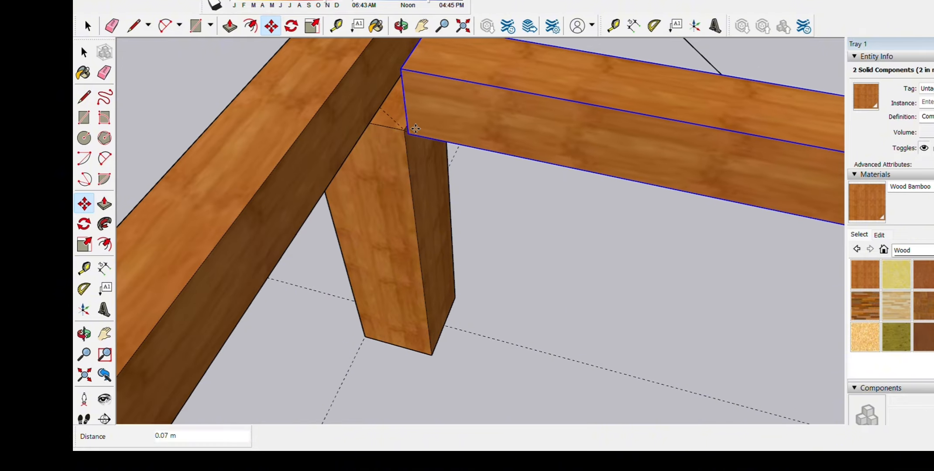
click(412, 128)
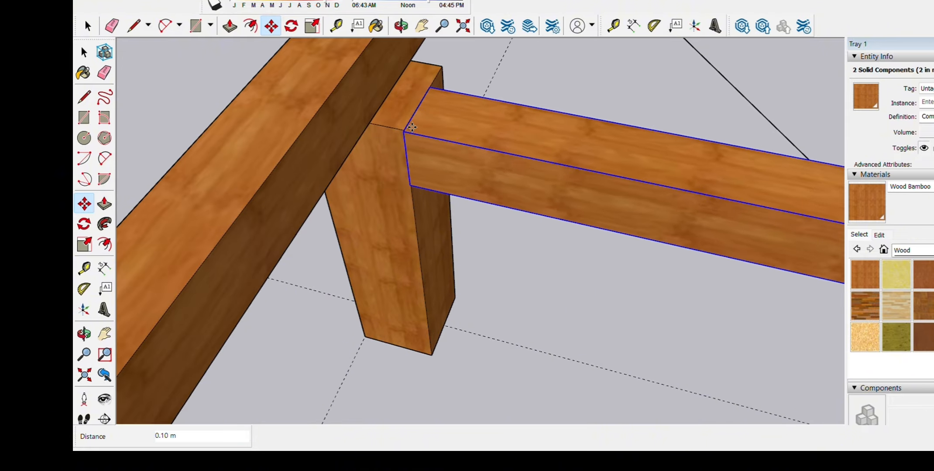
middle_drag(412, 127, 414, 176)
click(435, 140)
click(454, 134)
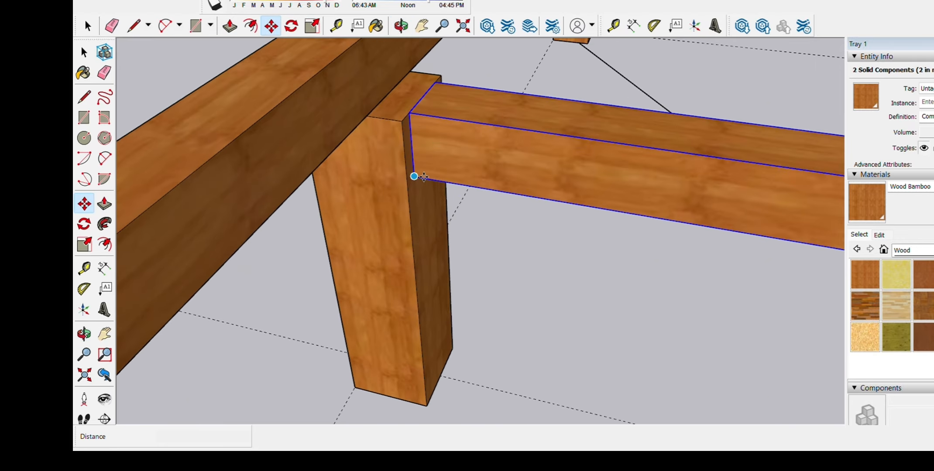
- Raise the crossbeam halves 0.10 m so their underside is level with the middle post's top
click(414, 177)
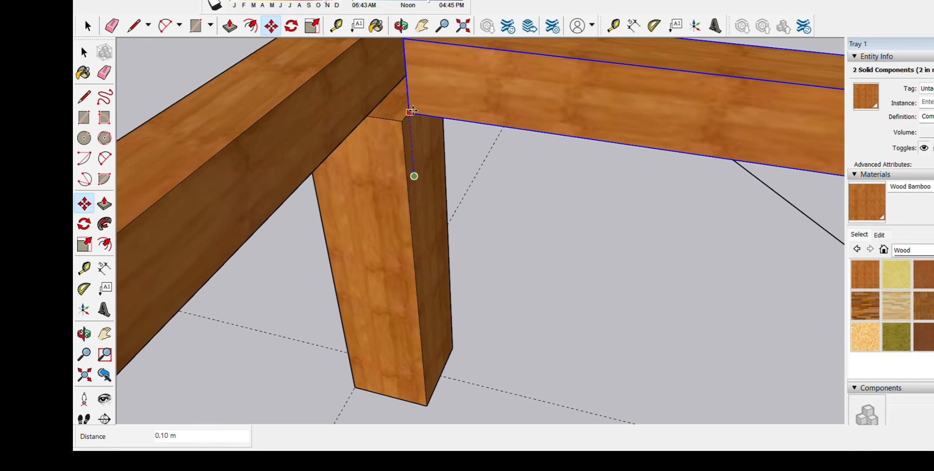
scroll(412, 110, up, 3)
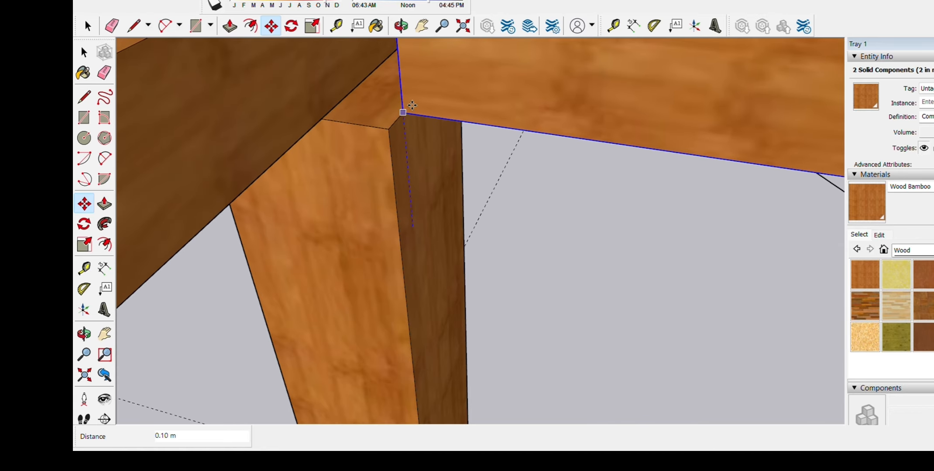
click(412, 106)
key(space)
scroll(413, 109, down, 10)
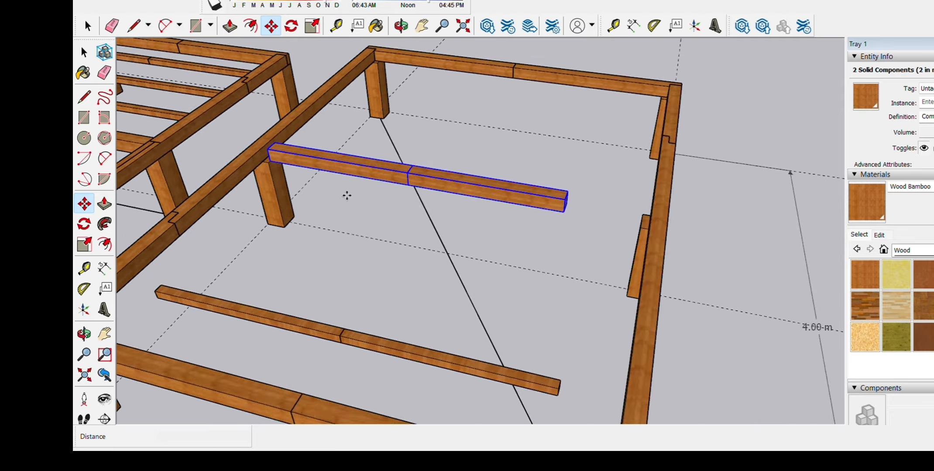
- Draw a vertical line about 1.50 m long upward from the midpoint of the new frame's floor diagonal
mouse_move(466, 259)
middle_down()
mouse_move(546, 302)
mouse_move(521, 319)
middle_up()
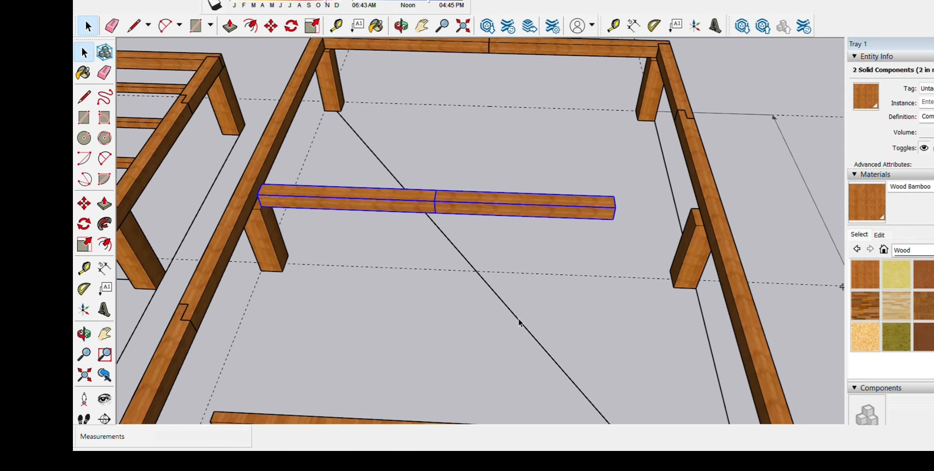
key(l)
click(476, 271)
scroll(469, 184, down, 5)
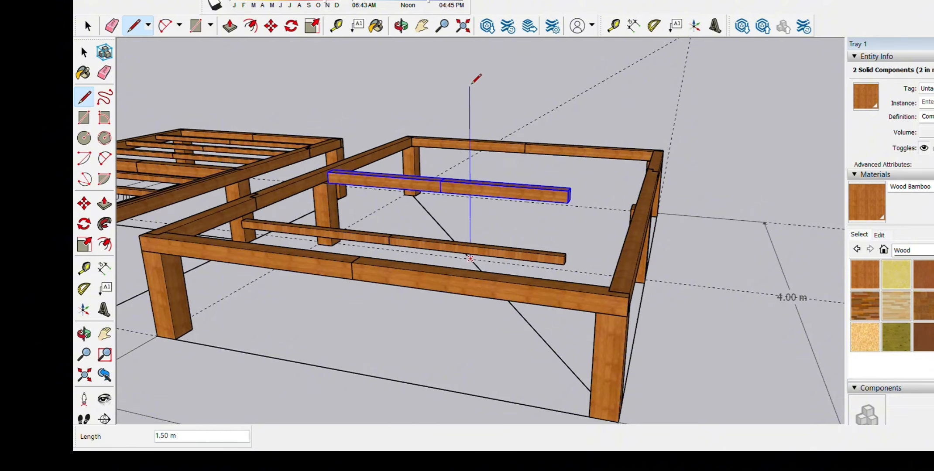
click(476, 79)
- Move the crossbeam halves 0.25 m along their length so the midpoint of their joint meets the vertical centre line
scroll(483, 273, up, 8)
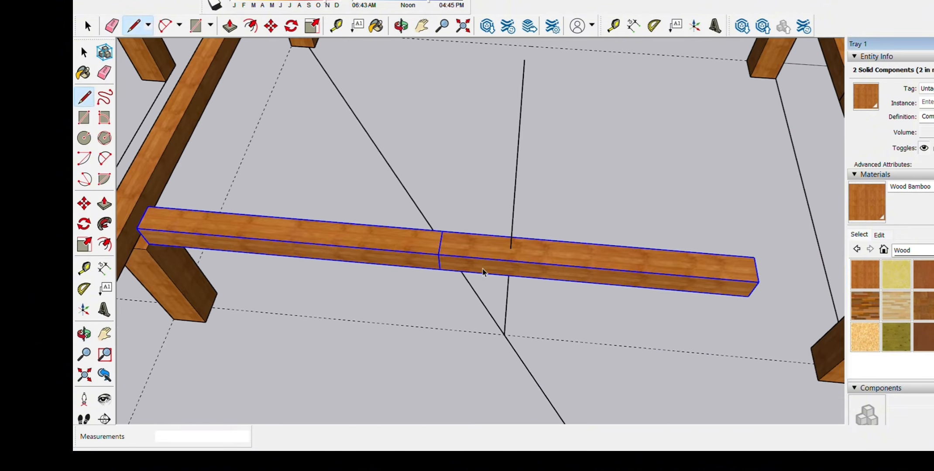
scroll(483, 273, up, 3)
key(m)
middle_drag(451, 226, 575, 189)
scroll(460, 246, up, 3)
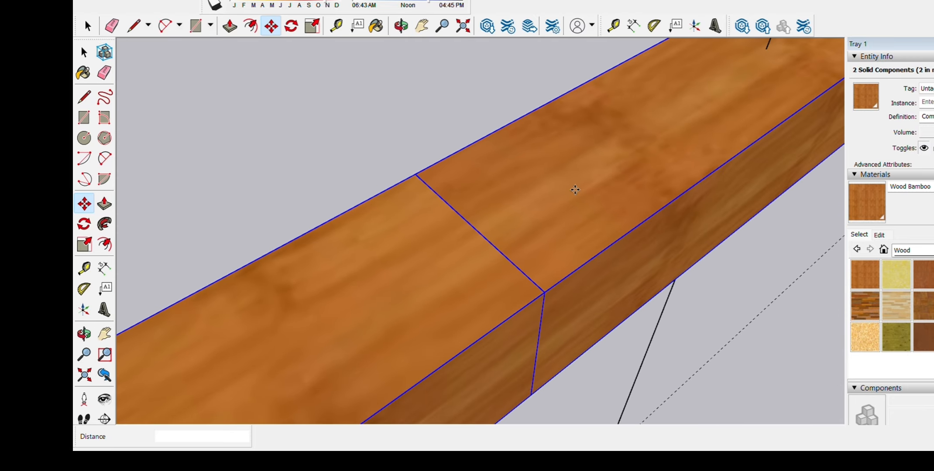
click(484, 224)
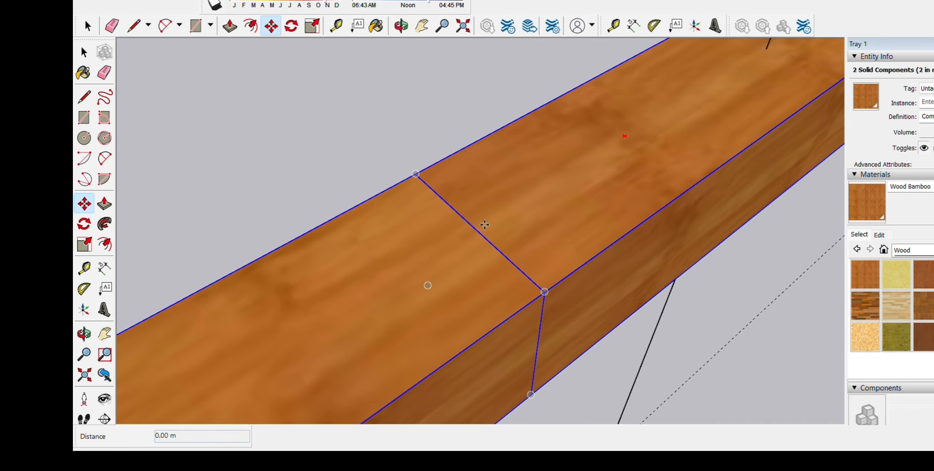
scroll(286, 337, down, 4)
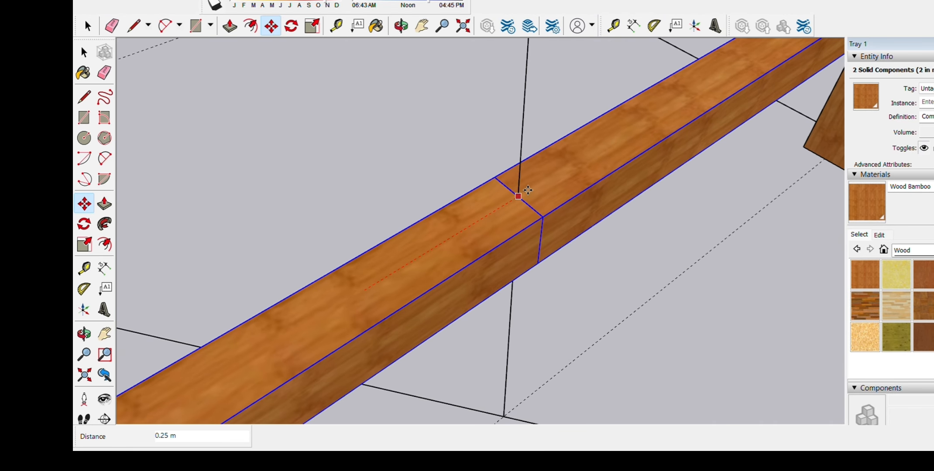
click(528, 190)
scroll(632, 167, down, 5)
middle_drag(555, 252, 516, 266)
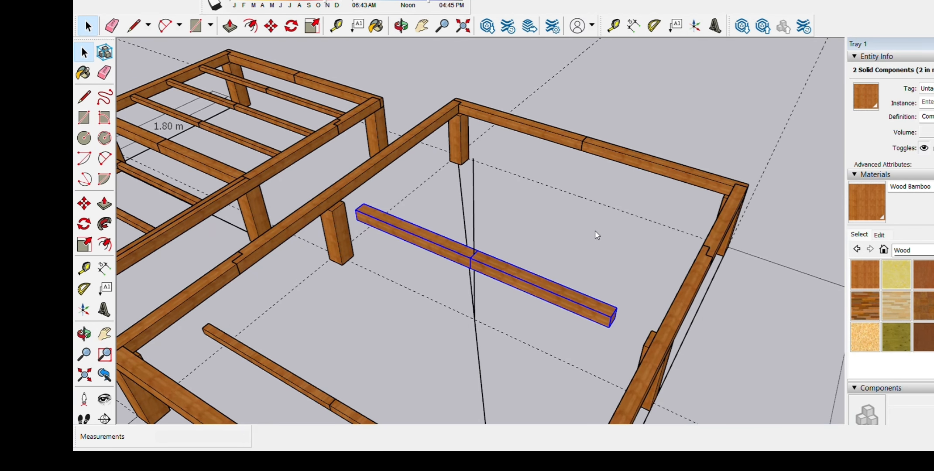
- Open one crossbeam half and extend its end face with Push/Pull to the new frame's side beam
double_click(606, 309)
scroll(594, 314, up, 5)
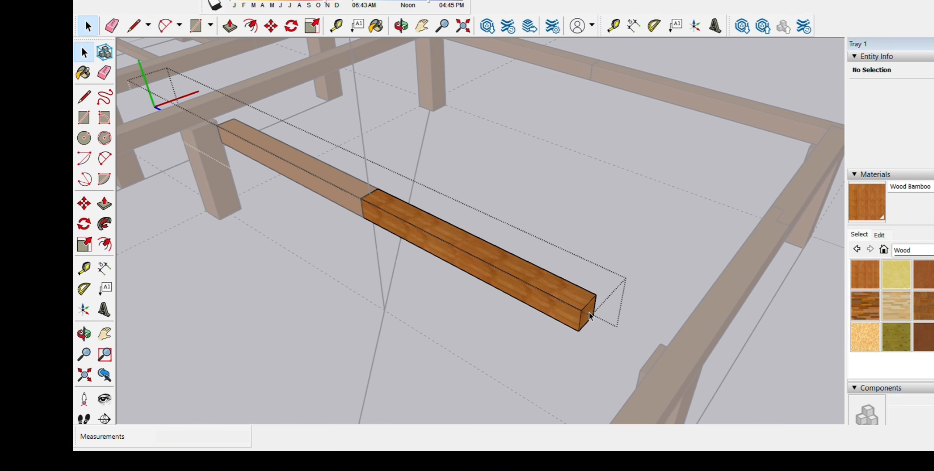
click(592, 311)
key(p)
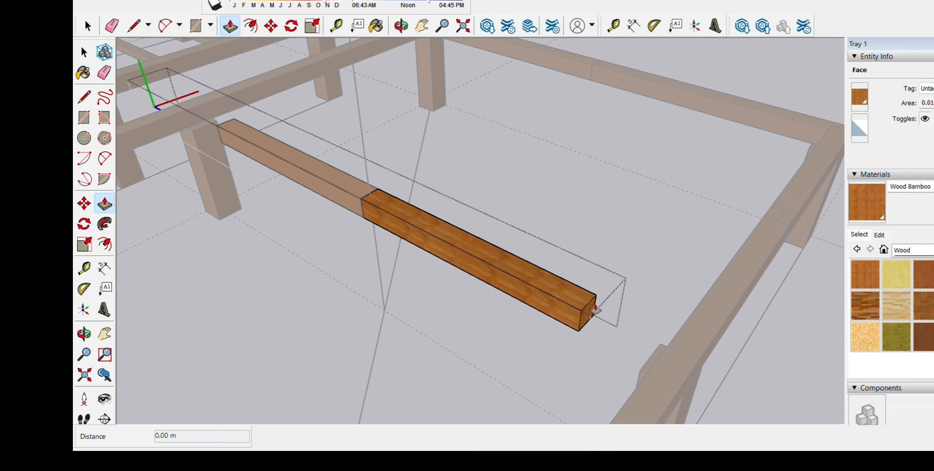
scroll(595, 310, down, 2)
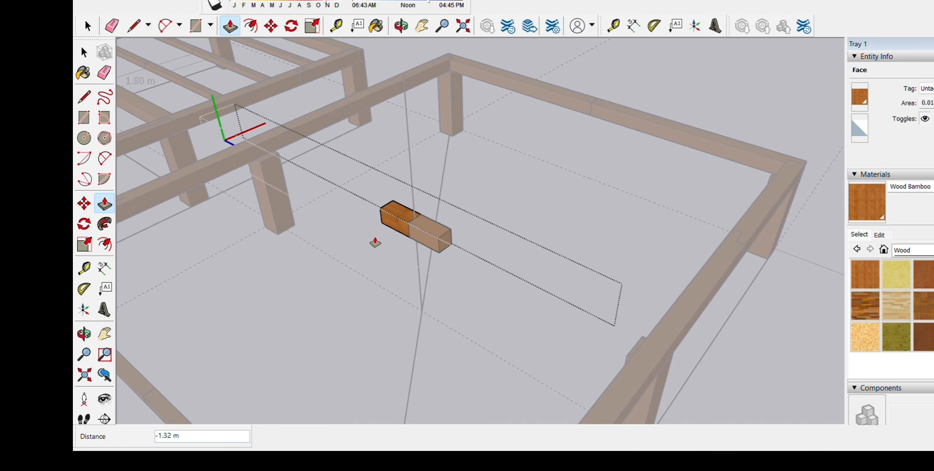
click(623, 375)
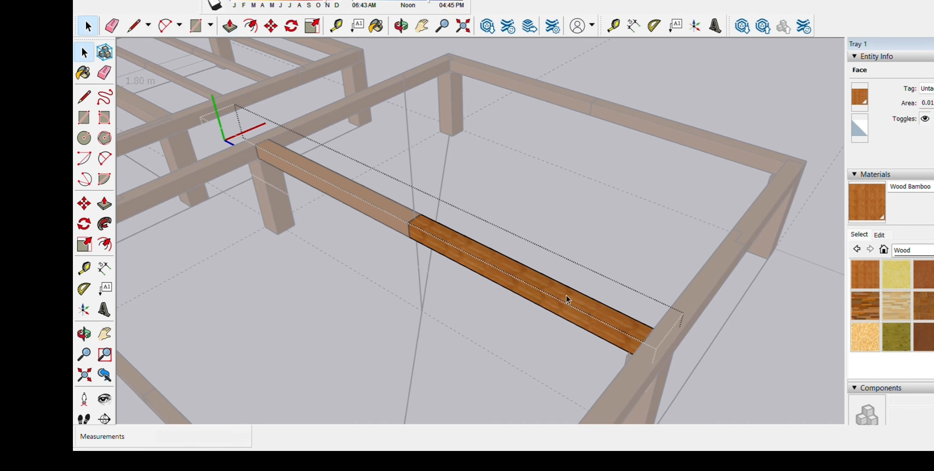
- Close the crossbeam component and erase the vertical line at the centre of the new frame
mouse_move(566, 295)
middle_down()
mouse_move(696, 127)
mouse_move(613, 217)
mouse_move(687, 219)
mouse_move(542, 282)
mouse_move(519, 321)
mouse_move(463, 344)
mouse_move(572, 291)
middle_up()
key(e)
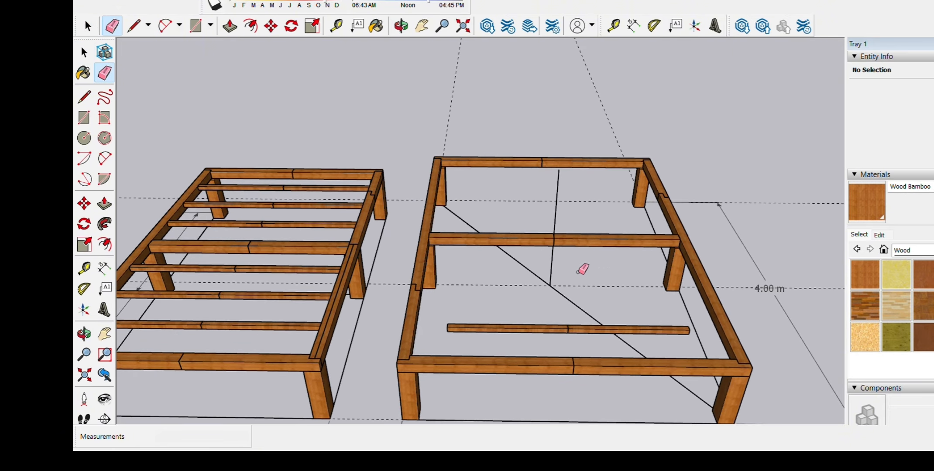
mouse_move(343, 354)
middle_down()
mouse_move(448, 361)
mouse_move(417, 348)
middle_up()
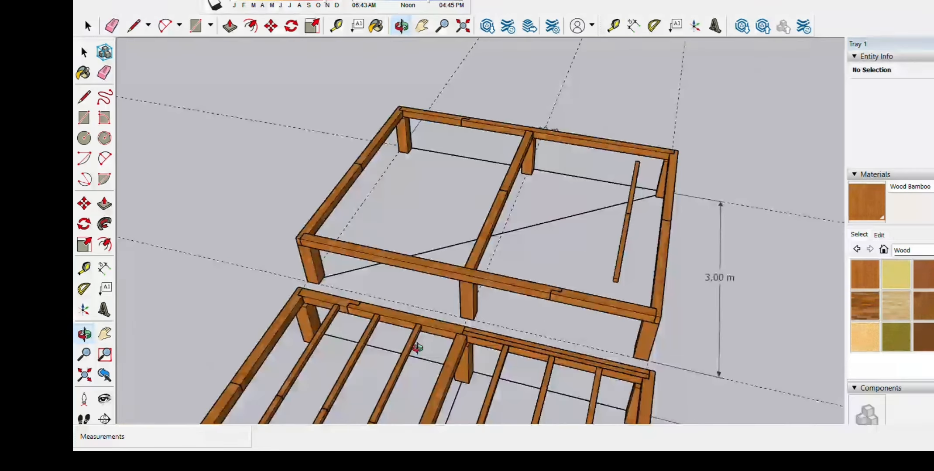
key(space)
- Place a Tape Measure guide along the middle crossbeam's centreline, 0.05 m from its edge
scroll(502, 196, up, 3)
middle_drag(310, 224, 489, 262)
scroll(489, 262, down, 2)
scroll(467, 104, up, 4)
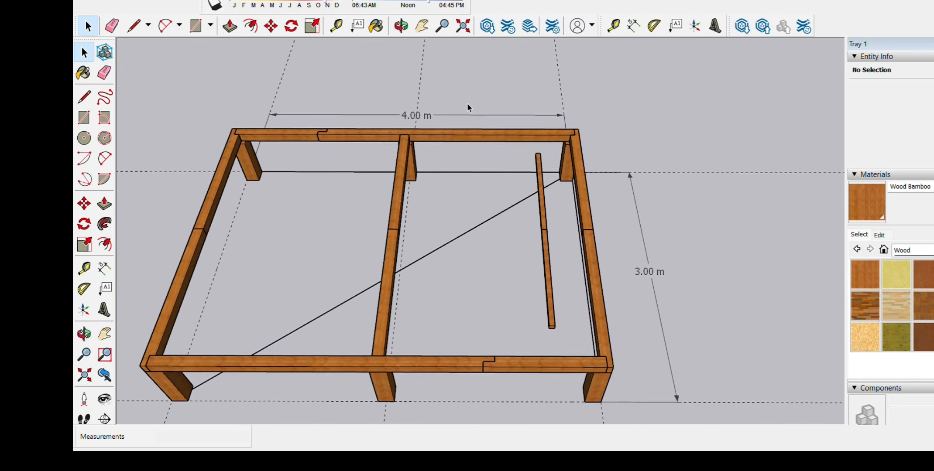
scroll(453, 117, down, 2)
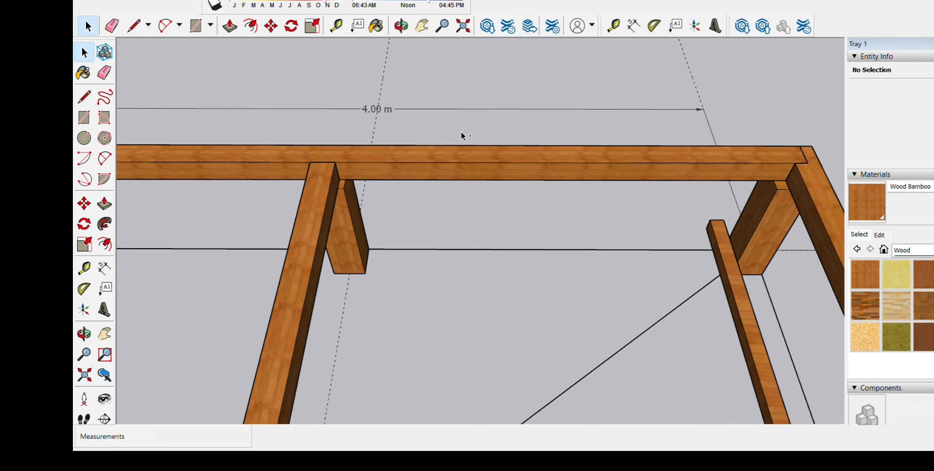
scroll(440, 144, up, 4)
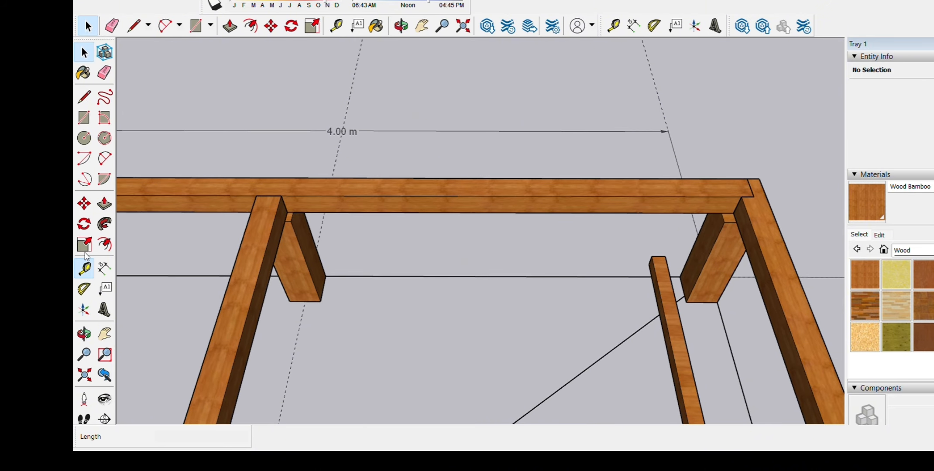
click(85, 268)
click(255, 212)
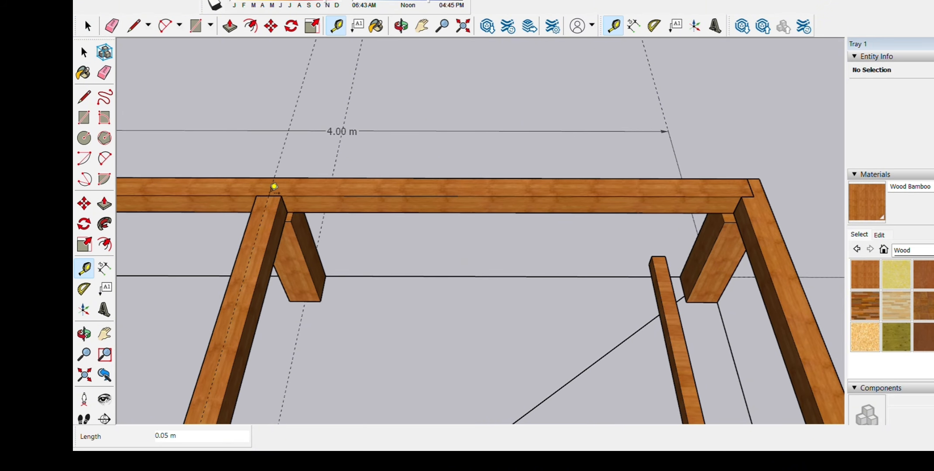
scroll(302, 201, up, 2)
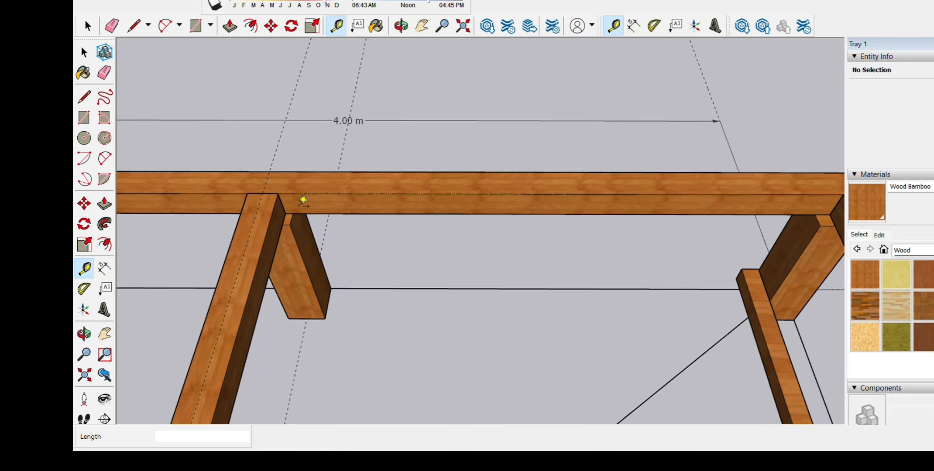
- Draw a line along the top of the 4.00 m beam from the end beam to the crossbeam's centre guide and select it
scroll(229, 176, down, 3)
key(l)
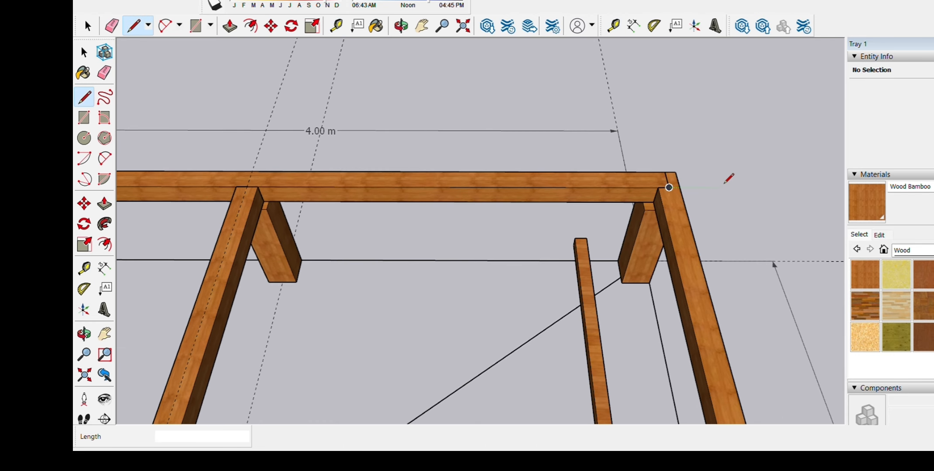
mouse_move(704, 177)
middle_down()
mouse_move(667, 183)
mouse_move(715, 210)
middle_up()
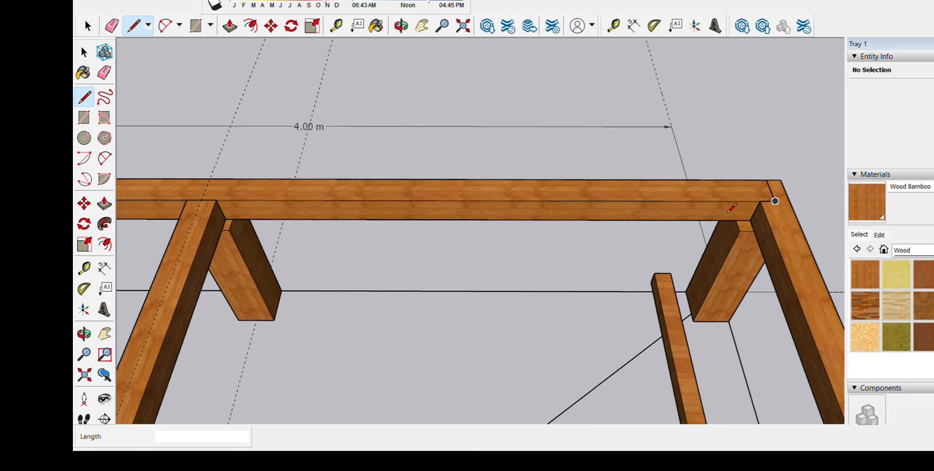
click(206, 189)
key(space)
click(346, 182)
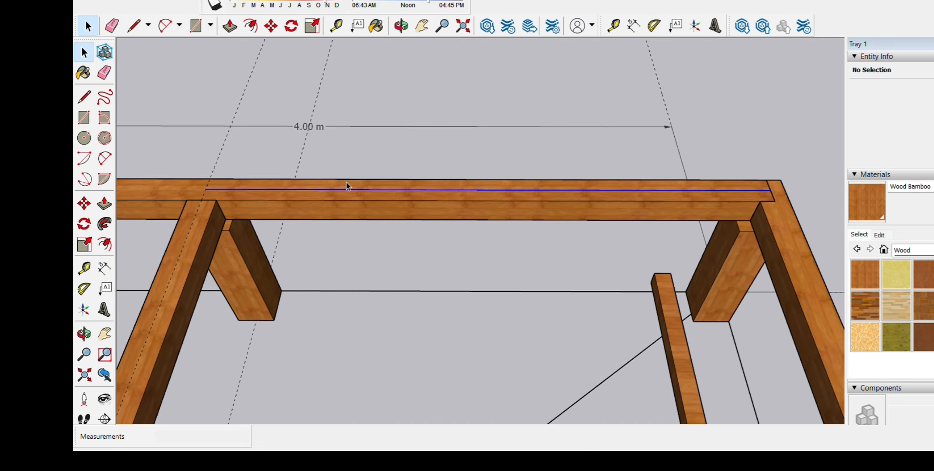
- Divide the selected line on the 4.00 m beam into 4 equal segments
click(380, 234)
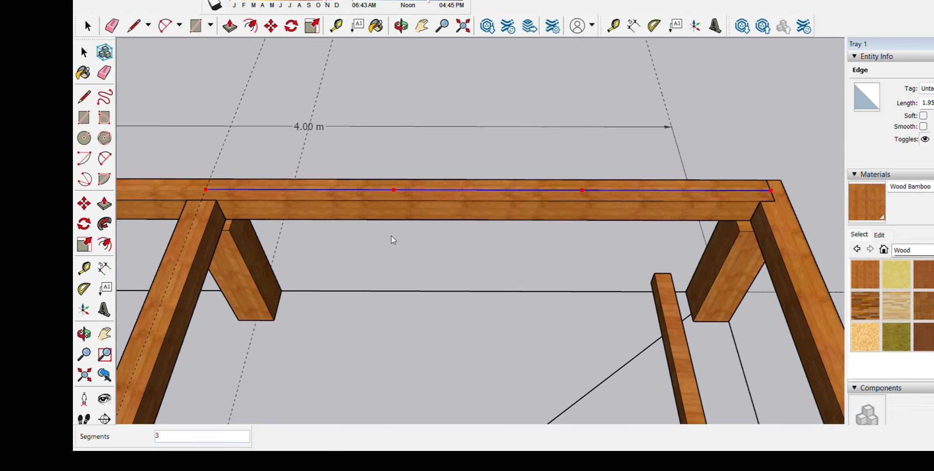
click(623, 190)
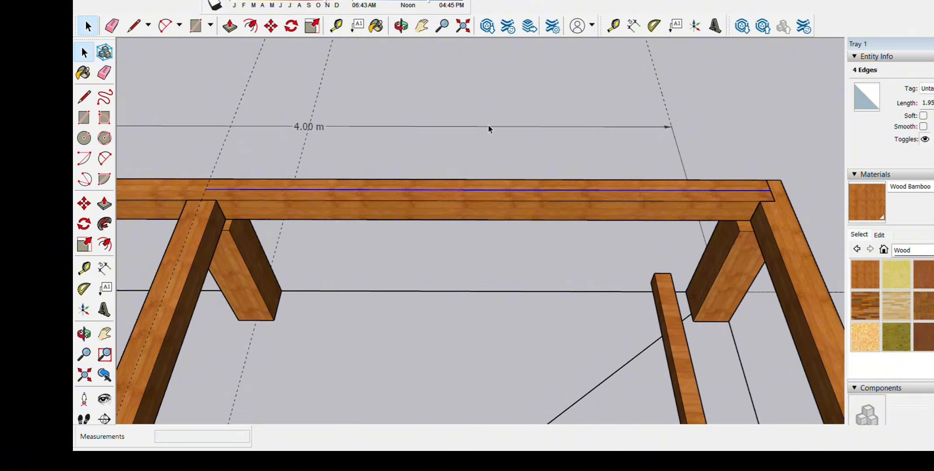
middle_drag(488, 124, 595, 261)
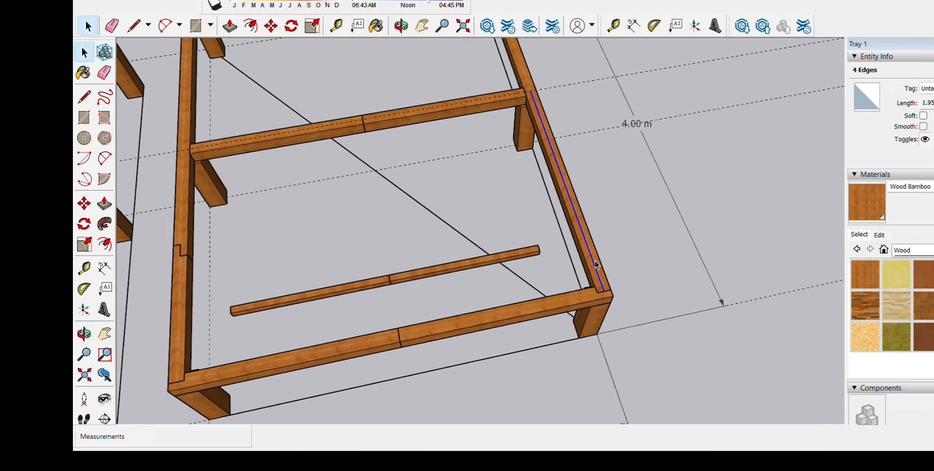
scroll(671, 258, down, 2)
middle_drag(739, 235, 526, 305)
shift+middle_drag(526, 305, 600, 294)
scroll(542, 272, up, 3)
scroll(542, 271, up, 2)
middle_drag(542, 271, 559, 279)
scroll(555, 276, down, 2)
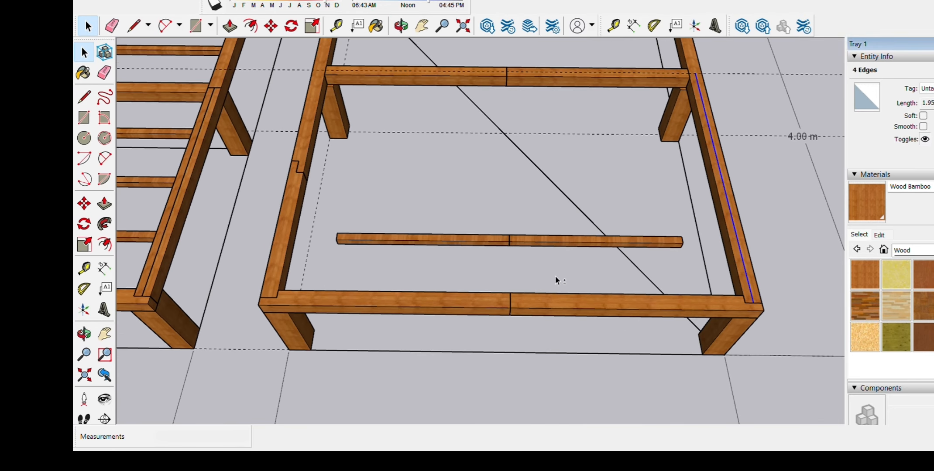
scroll(555, 276, up, 1)
key(l)
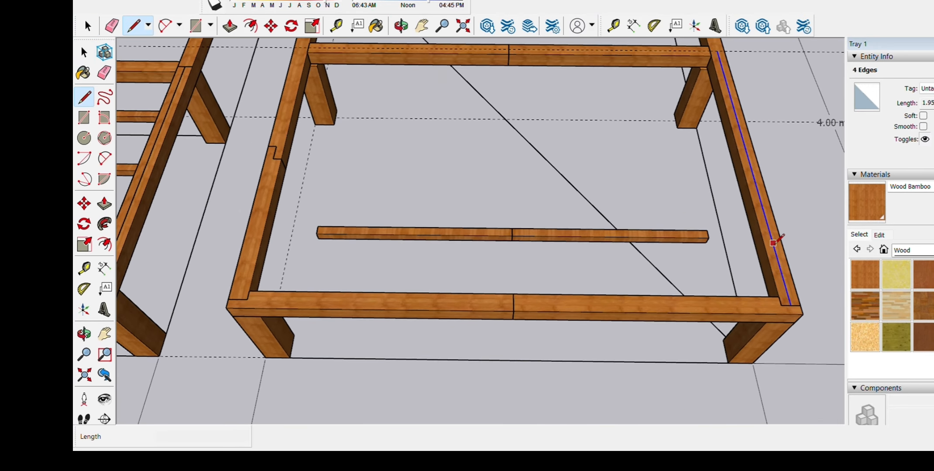
click(768, 227)
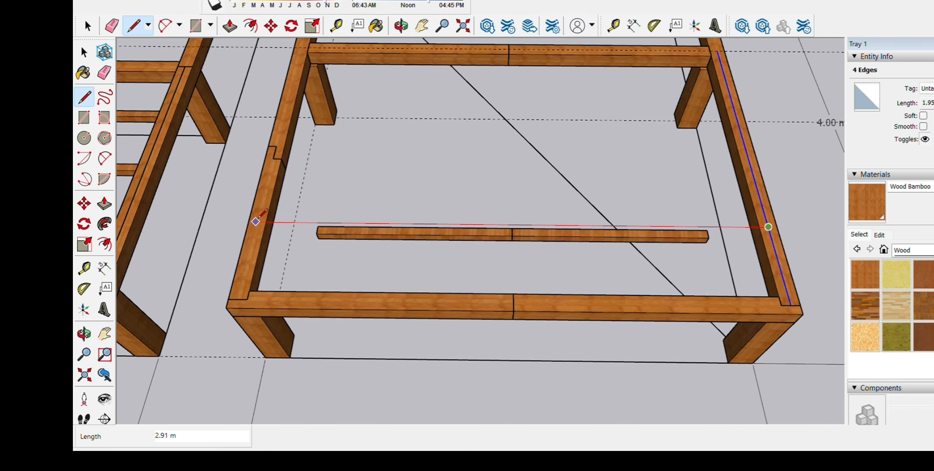
key(Escape)
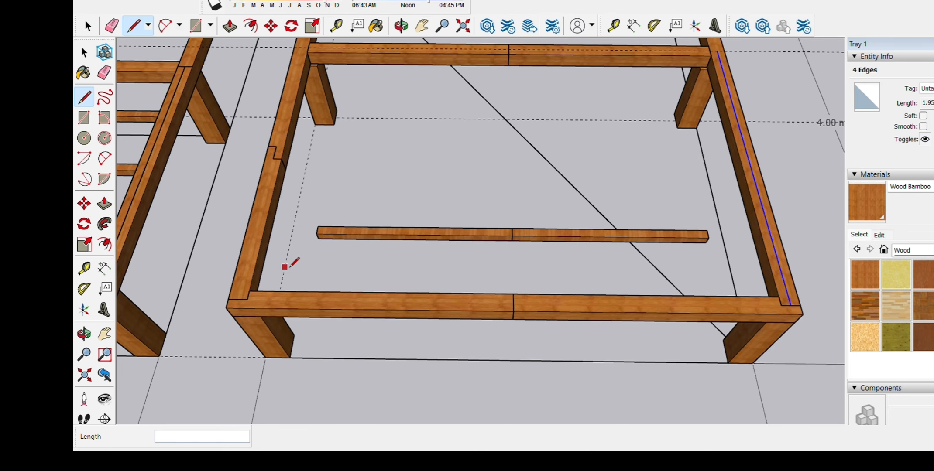
- Place a Tape Measure guide 0.05 m from the edge along the centreline of the opposite 4.00 m beam
click(85, 266)
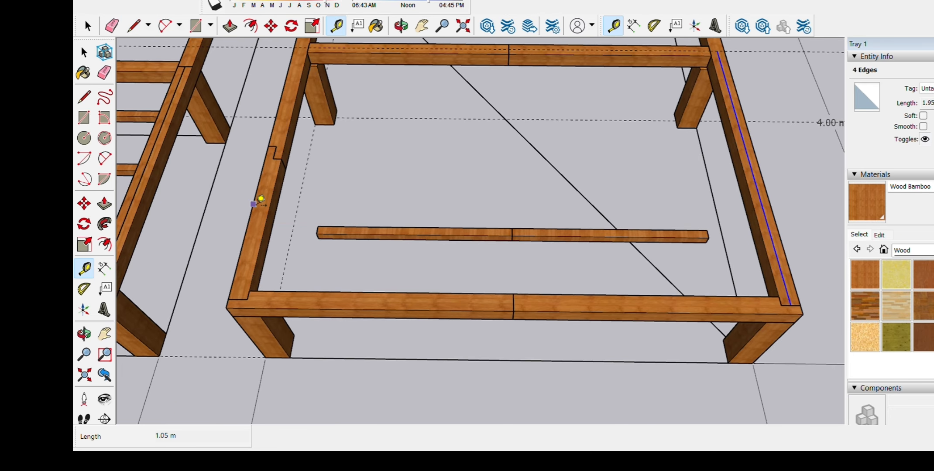
click(253, 203)
scroll(249, 273, up, 1)
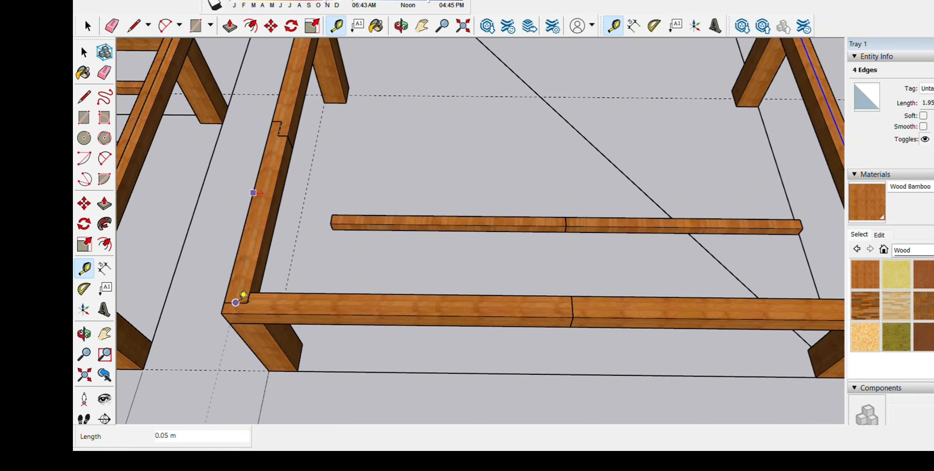
click(243, 296)
scroll(219, 270, down, 3)
scroll(655, 271, up, 2)
scroll(693, 271, down, 1)
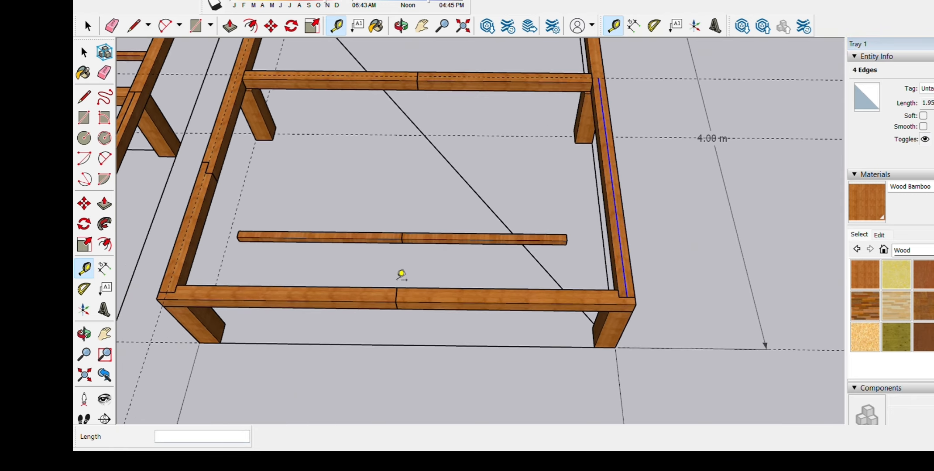
- Draw a line across the frame from the division point nearest the end beam to the opposite beam's centre guide
middle_drag(403, 274, 391, 272)
scroll(262, 273, up, 3)
scroll(550, 263, down, 2)
middle_drag(554, 262, 585, 261)
scroll(365, 261, up, 2)
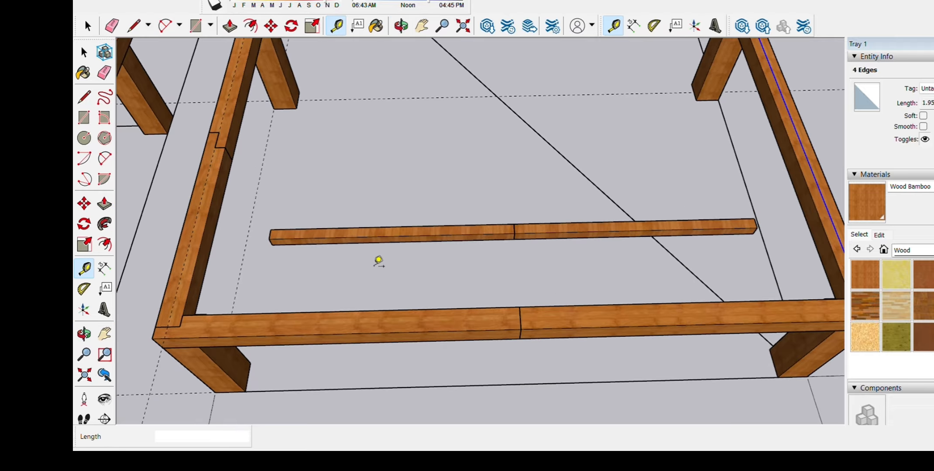
scroll(360, 261, down, 1)
shift+middle_drag(435, 263, 461, 273)
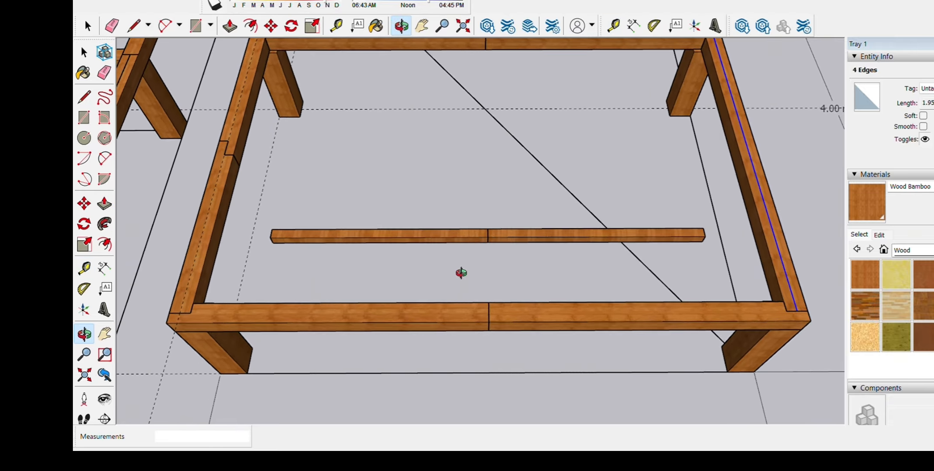
key(l)
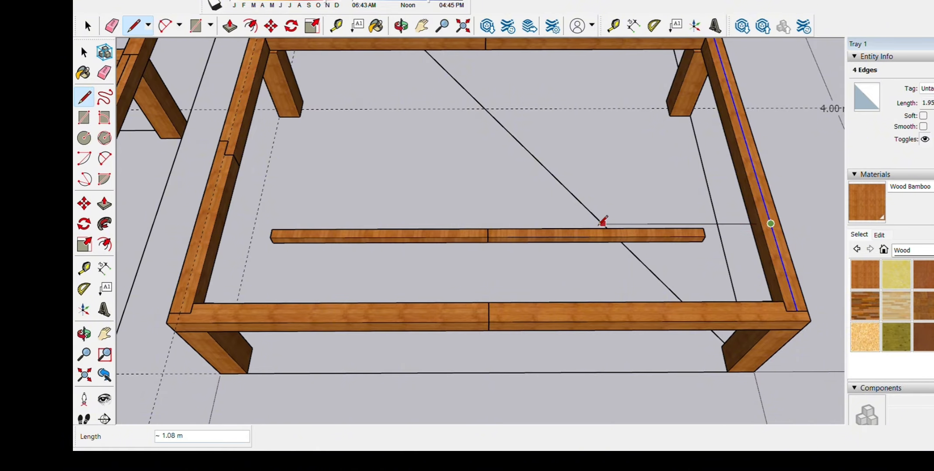
click(204, 225)
key(space)
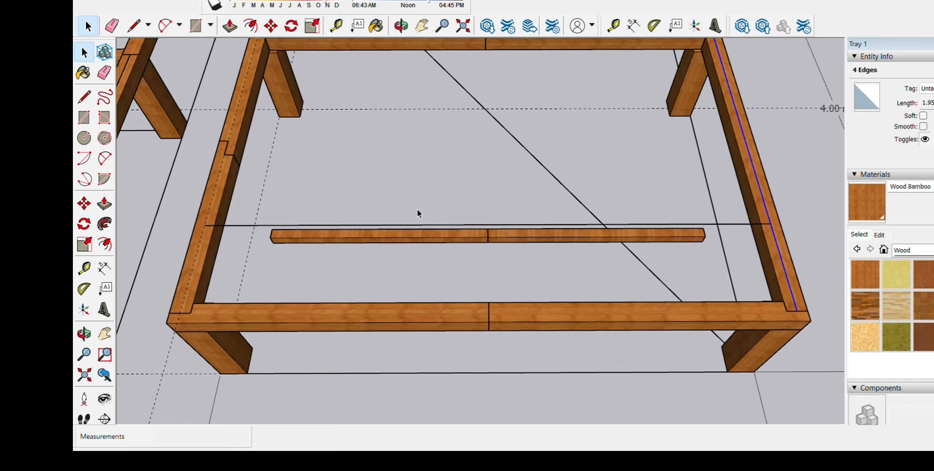
- Select both joist halves and move them by their top centre point onto the midpoint of the cross line
click(473, 232)
shift+click(516, 229)
scroll(491, 228, up, 4)
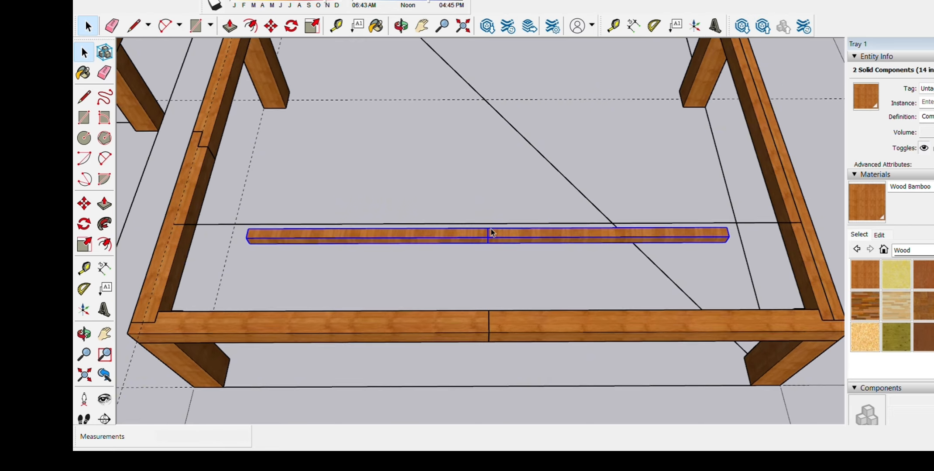
middle_drag(519, 242, 455, 211)
scroll(456, 211, up, 1)
key(m)
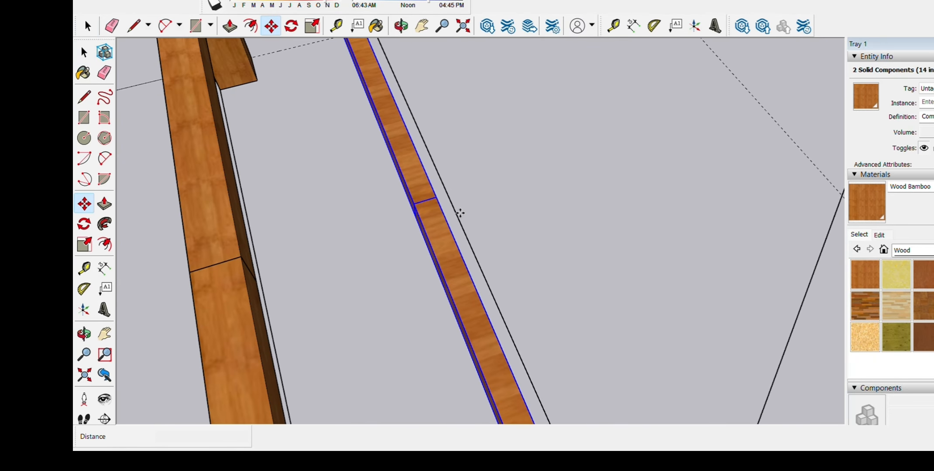
click(428, 201)
click(453, 194)
scroll(444, 204, down, 5)
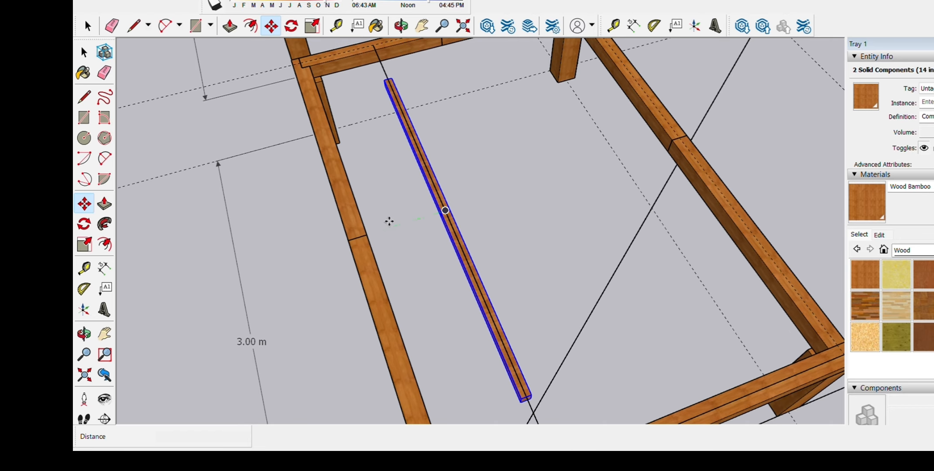
middle_drag(387, 221, 716, 312)
middle_drag(454, 260, 641, 236)
middle_drag(371, 245, 435, 205)
scroll(392, 161, up, 5)
scroll(390, 118, up, 2)
click(393, 104)
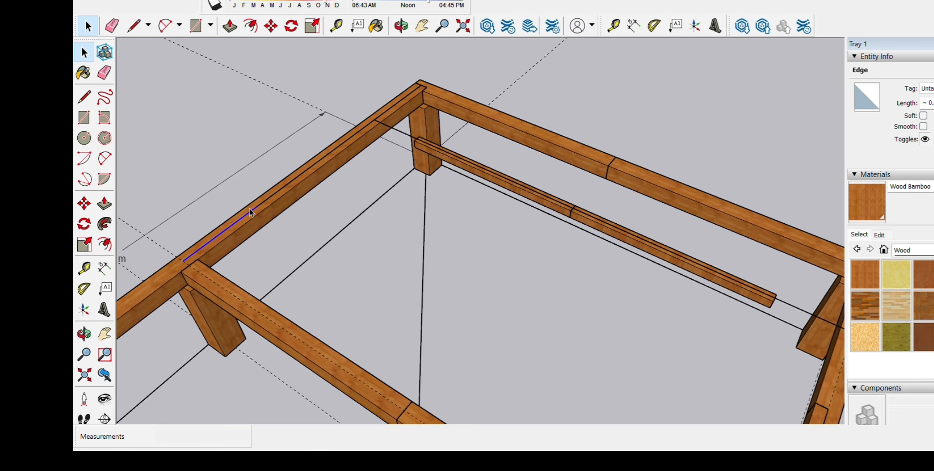
click(479, 166)
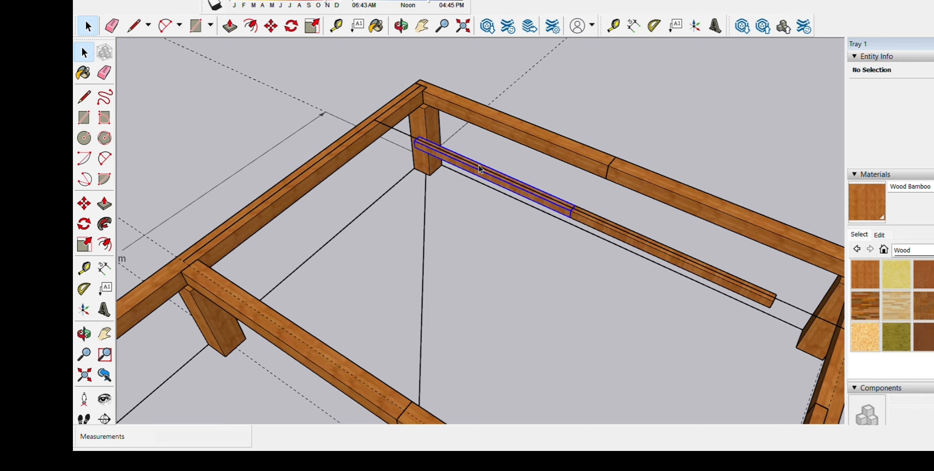
click(478, 166)
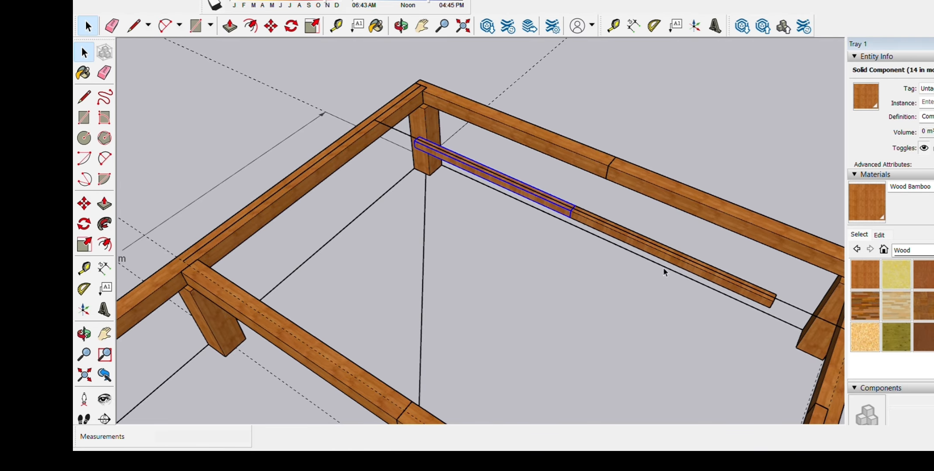
middle_drag(663, 269, 572, 246)
scroll(573, 246, up, 2)
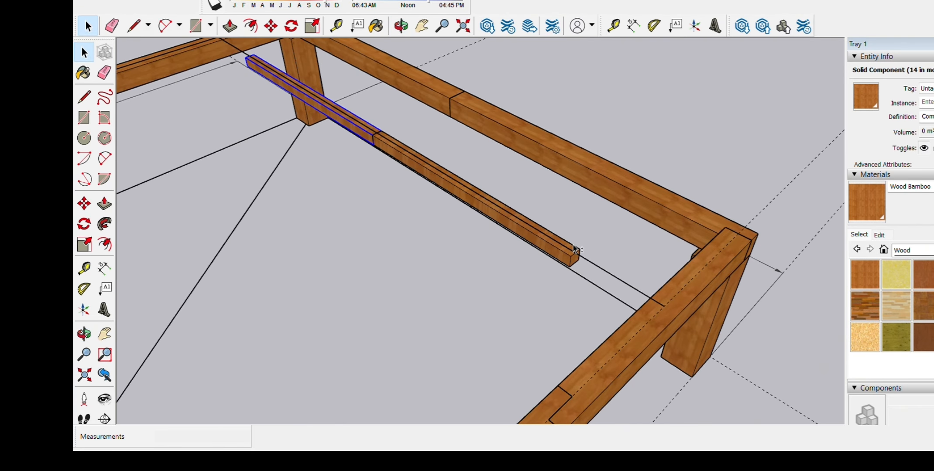
double_click(569, 255)
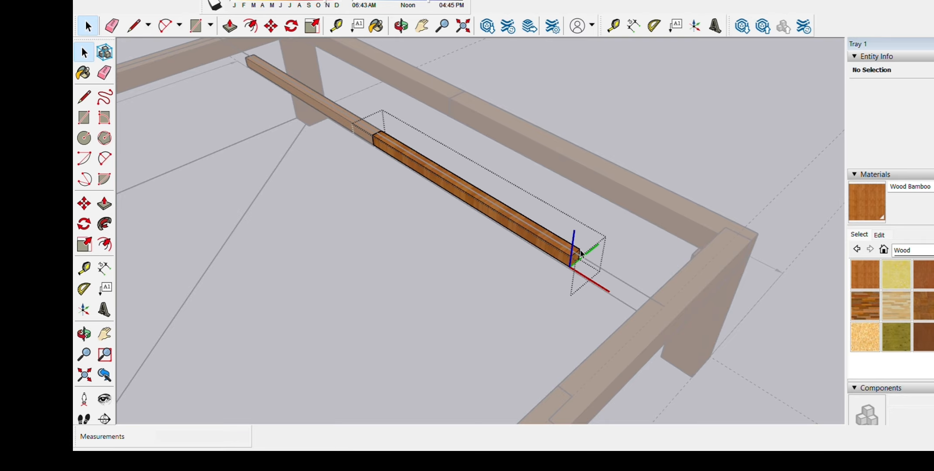
click(579, 256)
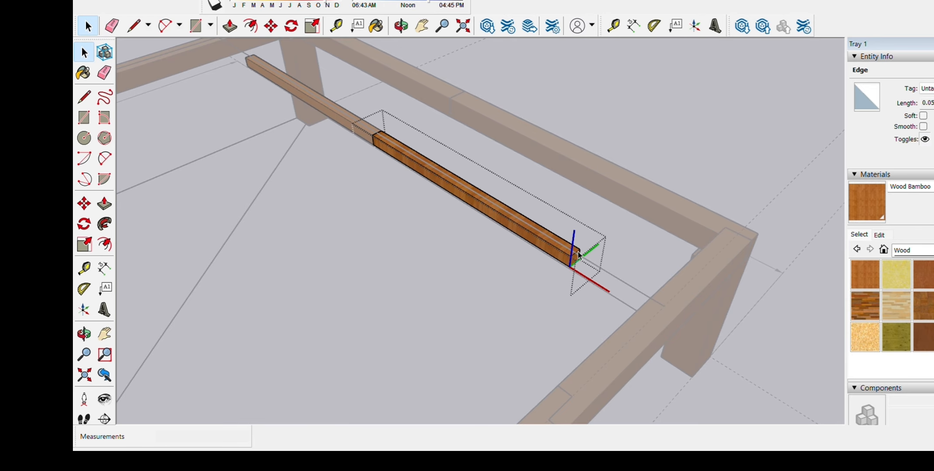
key(p)
scroll(581, 257, down, 6)
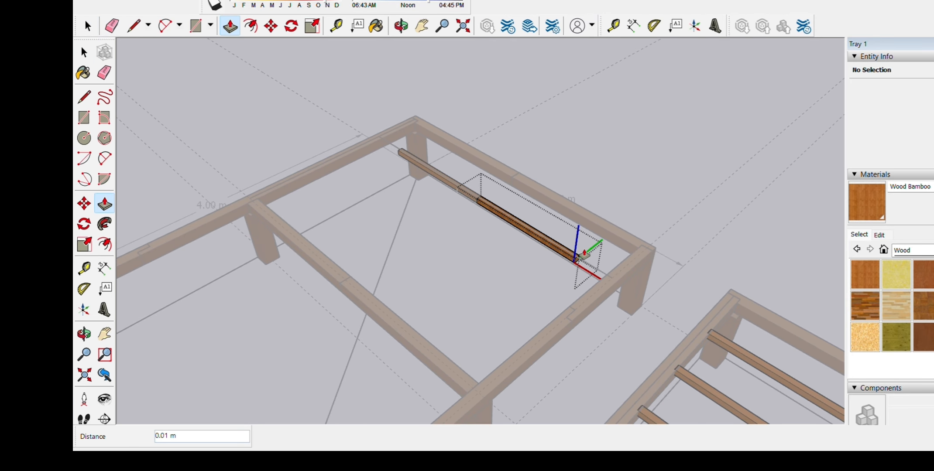
key(space)
click(664, 143)
scroll(489, 199, up, 4)
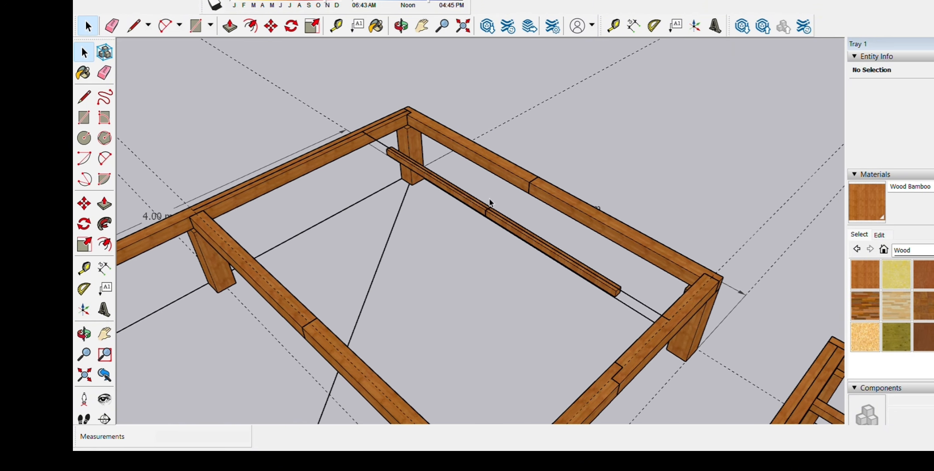
- Select both joist halves in the new frame and make them unique from the other frame's joists
click(481, 206)
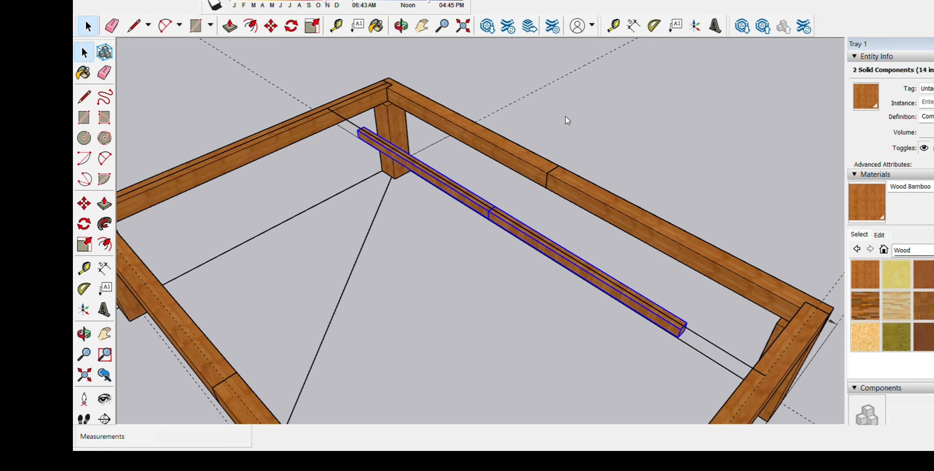
scroll(680, 329, up, 1)
shift+middle_drag(681, 331, 614, 312)
- Open one joist half, extend its end face with Push/Pull to the side beam, and close the component
double_click(616, 314)
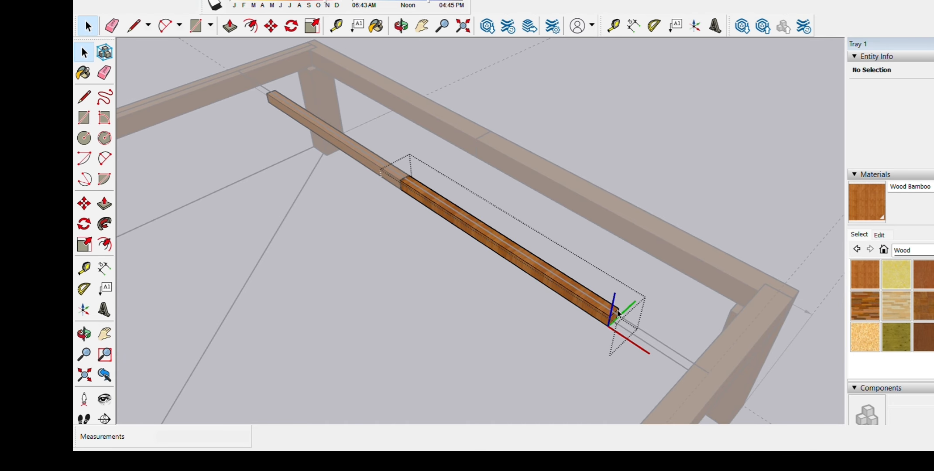
key(p)
click(616, 314)
scroll(627, 309, down, 4)
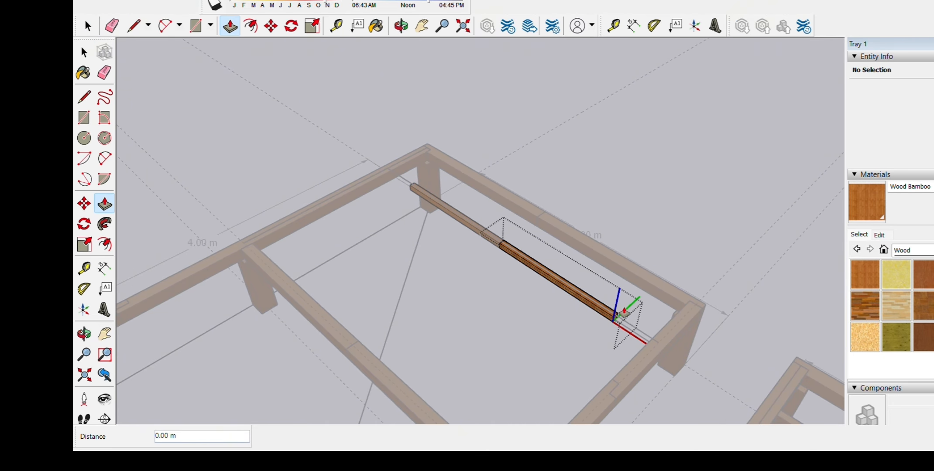
middle_drag(627, 309, 742, 291)
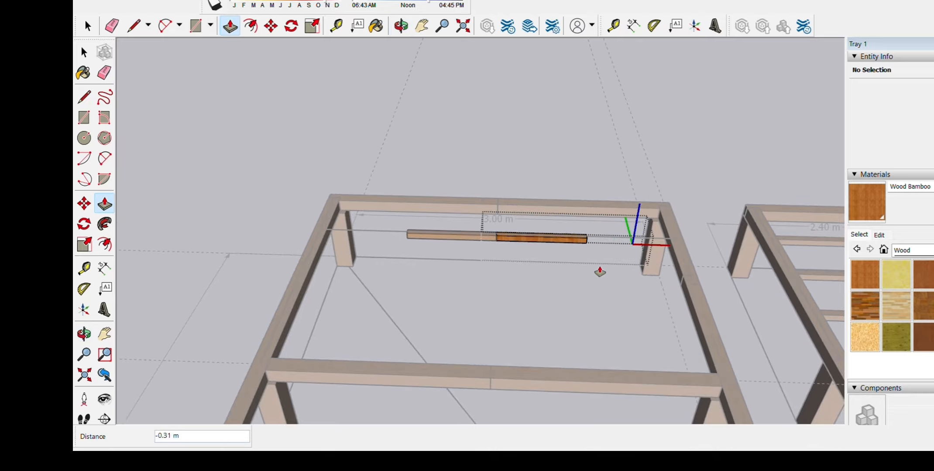
mouse_move(557, 274)
middle_down()
mouse_move(590, 294)
mouse_move(567, 276)
middle_up()
scroll(564, 280, up, 3)
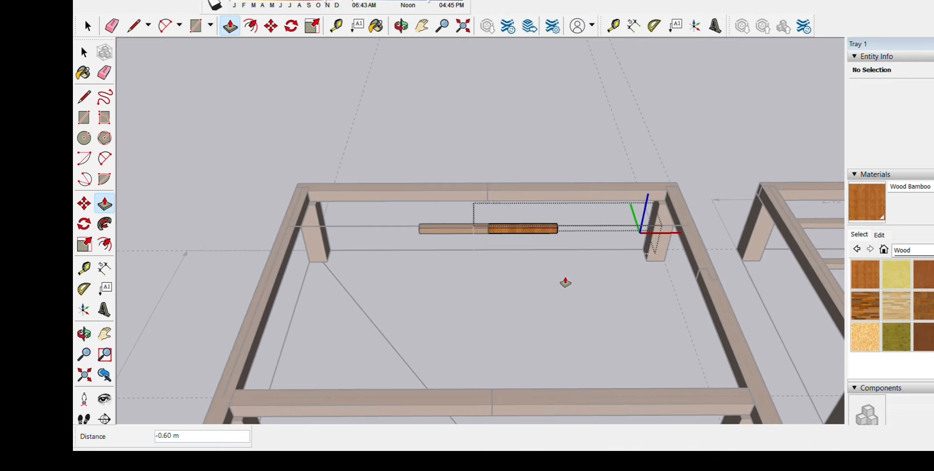
click(707, 254)
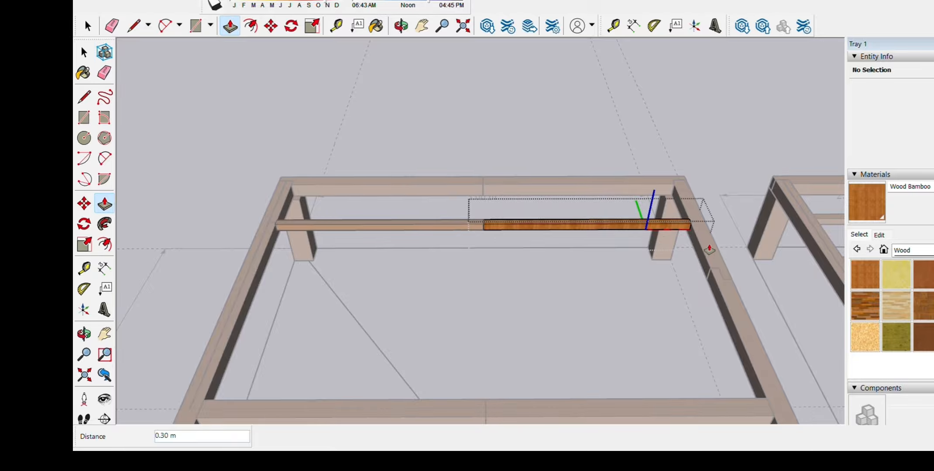
key(space)
click(675, 128)
- Copy both joist halves about 0.49 m along the 4.00 m beam toward the middle crossbeam
middle_drag(668, 139, 410, 224)
middle_drag(608, 188, 661, 216)
shift+click(509, 197)
scroll(520, 209, up, 2)
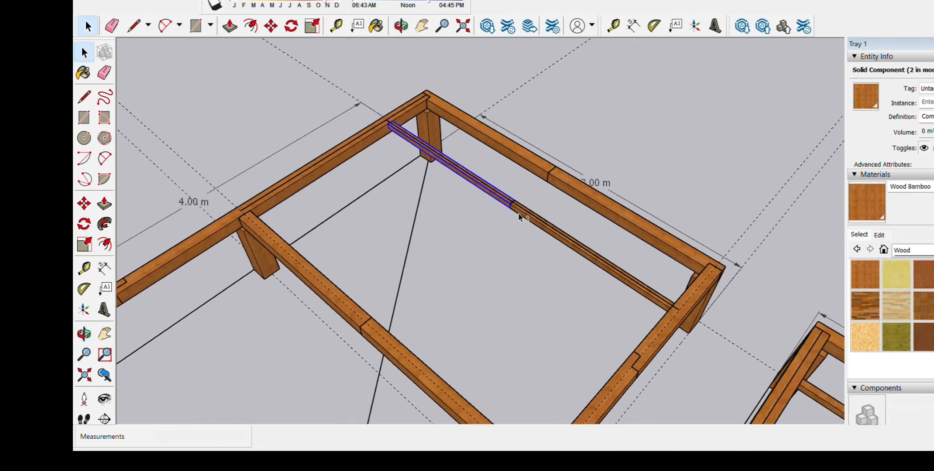
shift+click(520, 204)
scroll(369, 101, up, 3)
scroll(367, 102, up, 1)
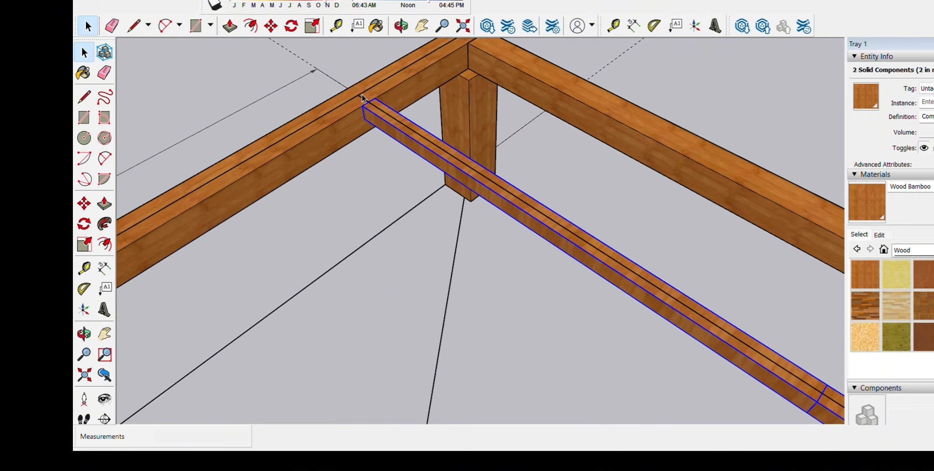
key(m)
click(364, 93)
scroll(364, 90, down, 3)
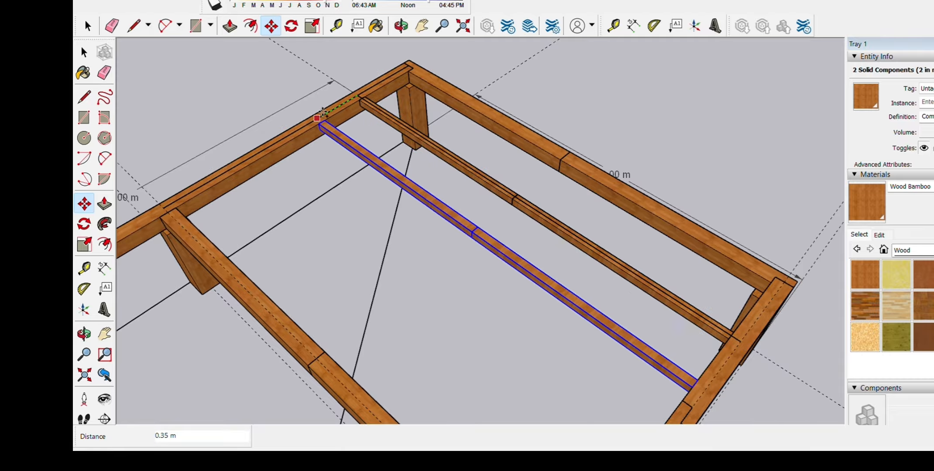
click(311, 120)
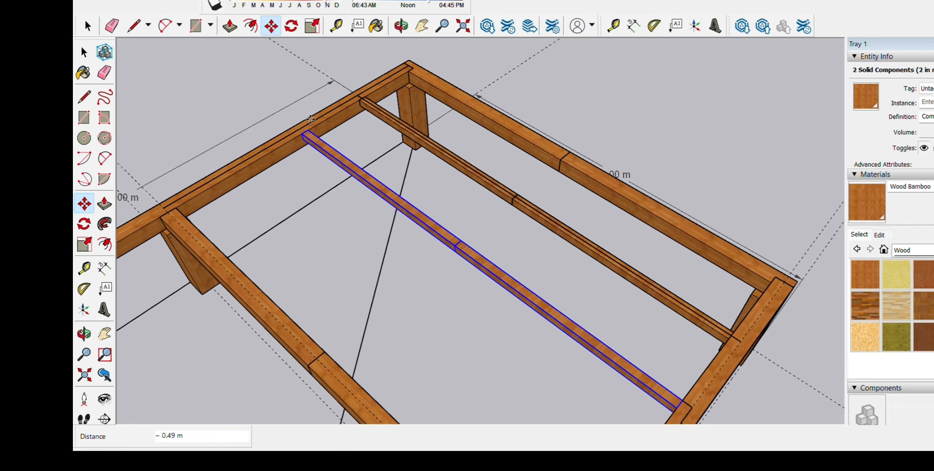
- Multiply the joist copy with 2x so another equally spaced joist fills the gap before the middle crossbeam
scroll(444, 102, down, 2)
text(2)
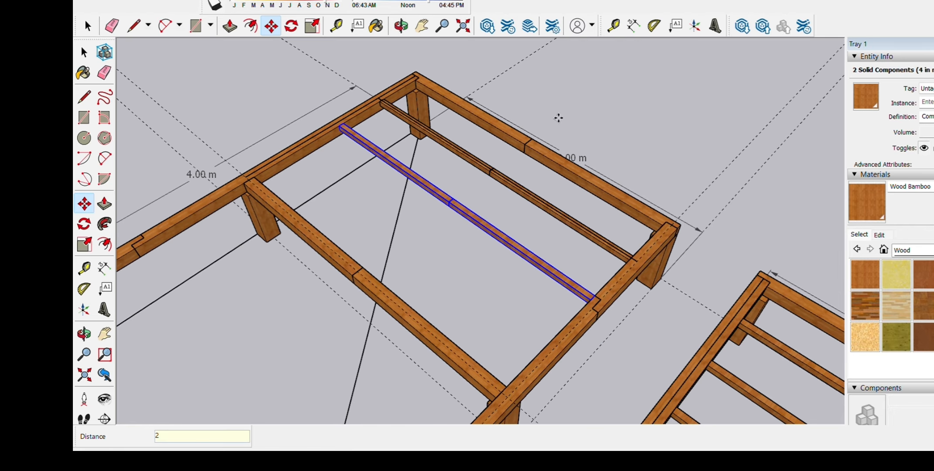
text(x)
key(Return)
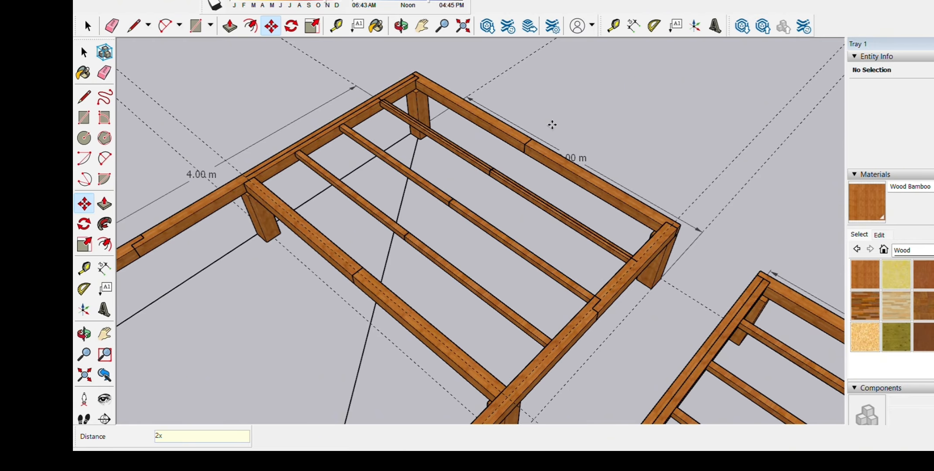
scroll(525, 102, down, 2)
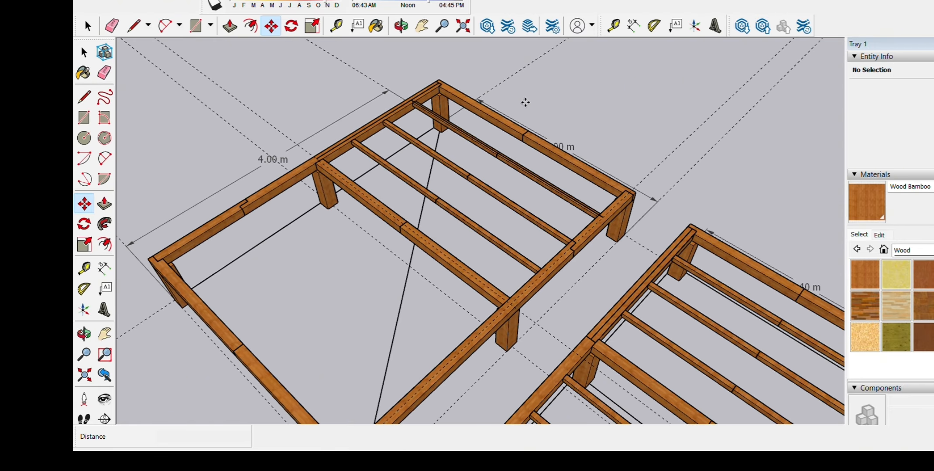
- Select both halves of all three joists between the middle crossbeam and the end beam in the 3.00 m by 4.00 m frame
middle_drag(525, 102, 592, 150)
key(space)
scroll(554, 199, down, 5)
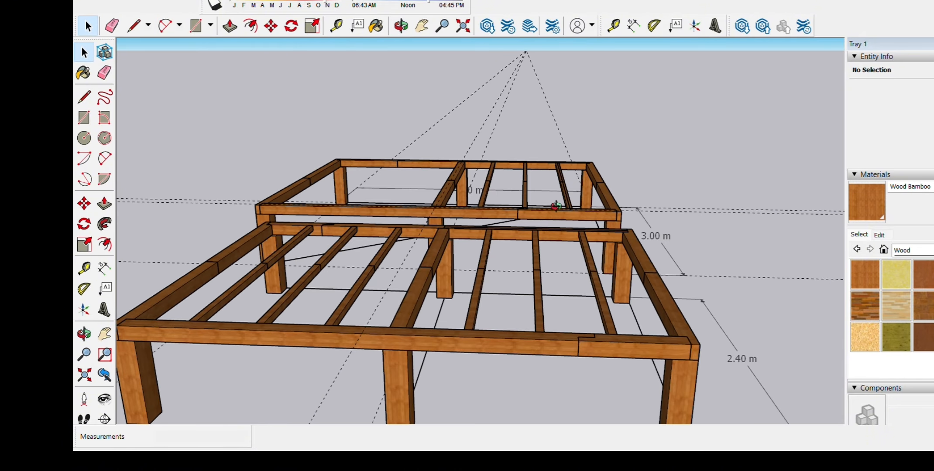
middle_drag(552, 198, 537, 246)
scroll(537, 246, up, 6)
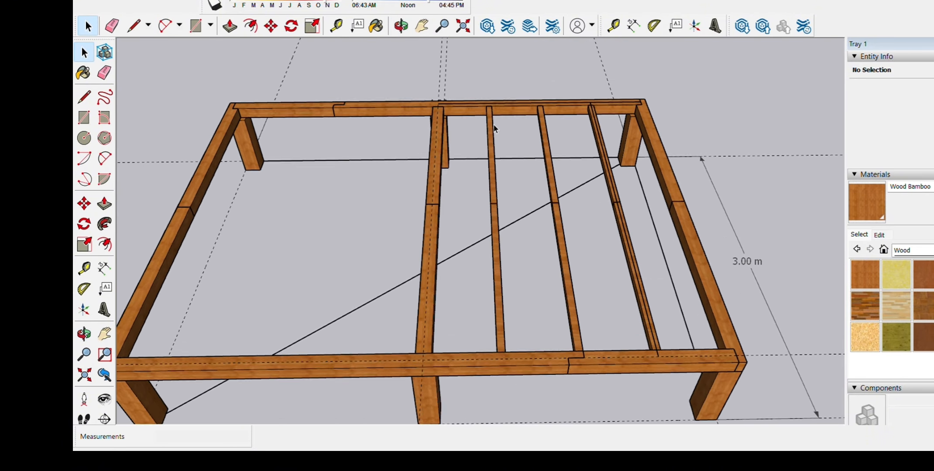
click(494, 121)
shift+click(553, 119)
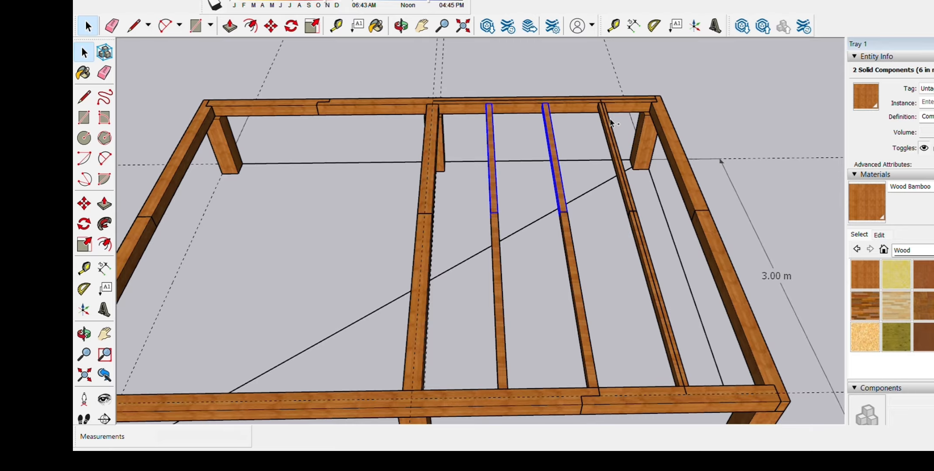
shift+click(625, 164)
middle_drag(622, 165, 659, 206)
scroll(619, 188, up, 3)
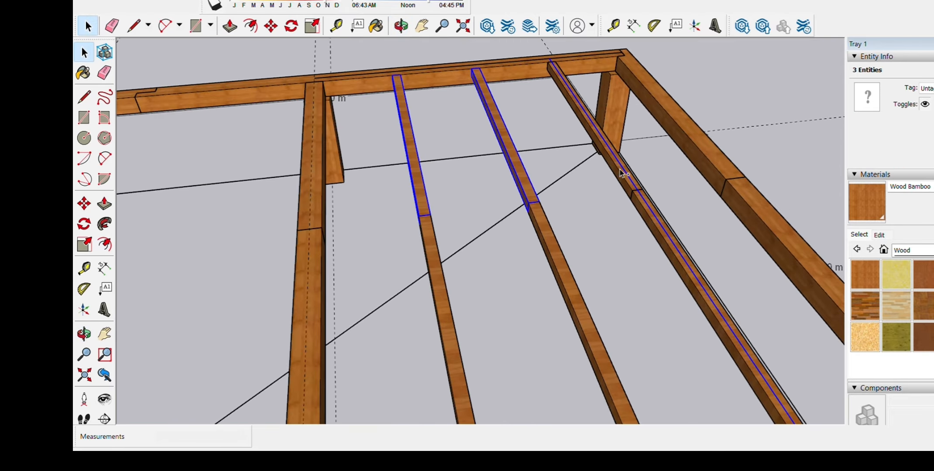
shift+click(619, 166)
shift+click(640, 199)
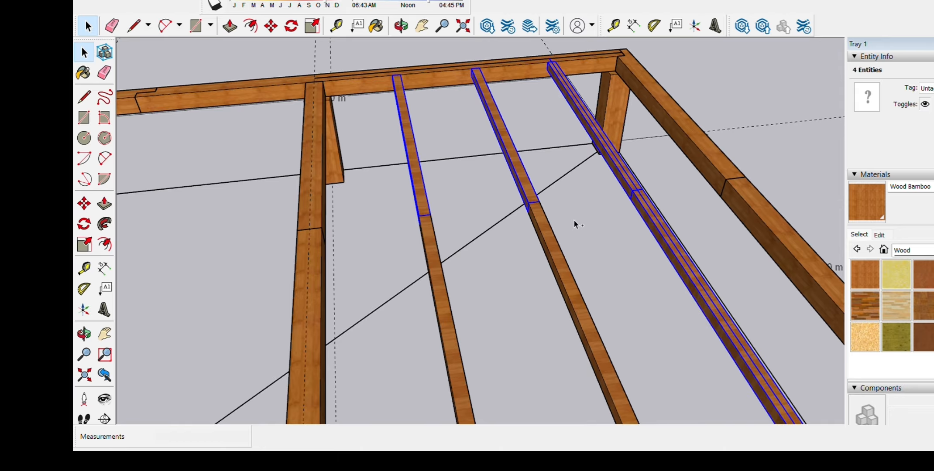
shift+click(437, 234)
scroll(546, 163, down, 5)
middle_drag(546, 163, 586, 280)
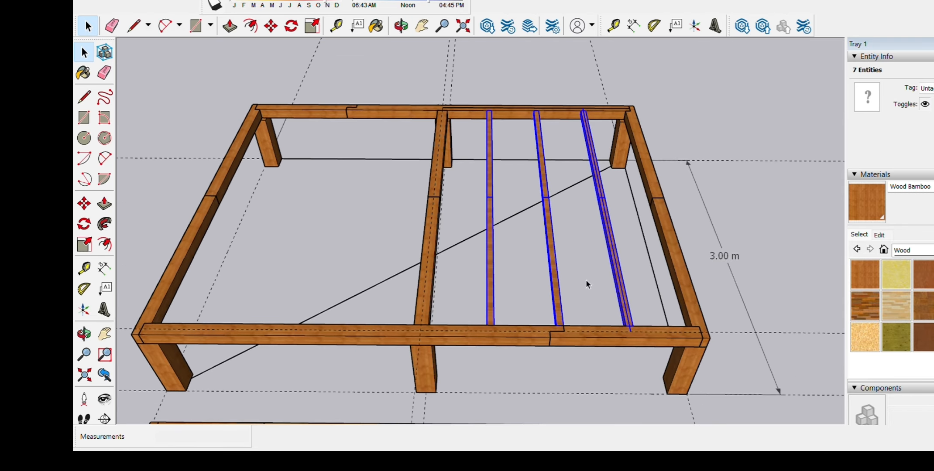
- Rotate a copy of the selected joists half a turn about the midpoint of the middle crossbeam into the frame's empty half, then deselect
scroll(577, 324, up, 2)
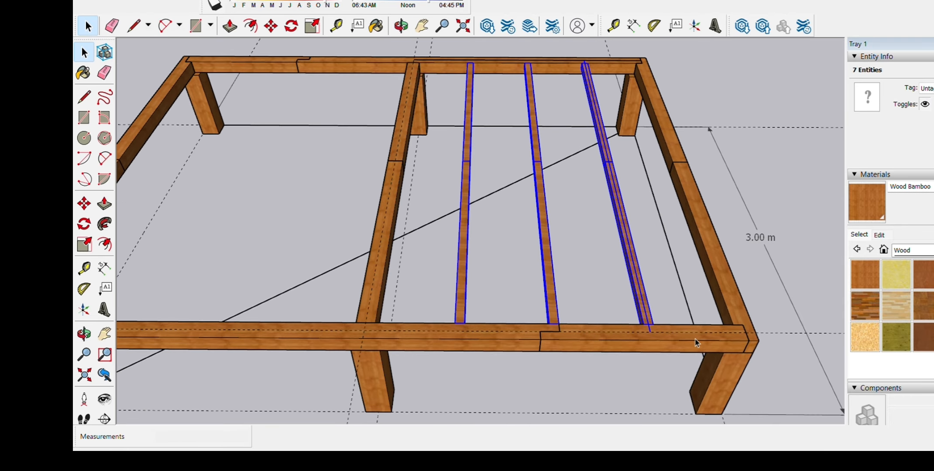
scroll(505, 230, up, 1)
scroll(758, 258, down, 3)
middle_drag(655, 257, 654, 257)
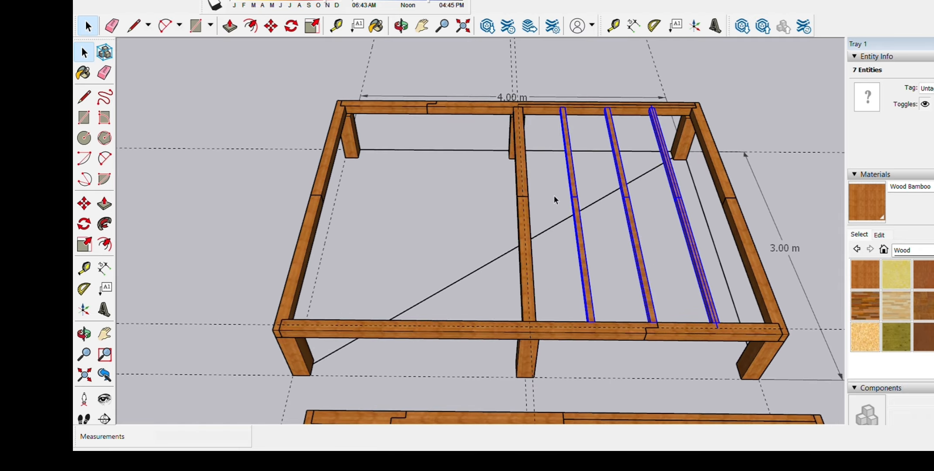
scroll(542, 191, up, 2)
key(q)
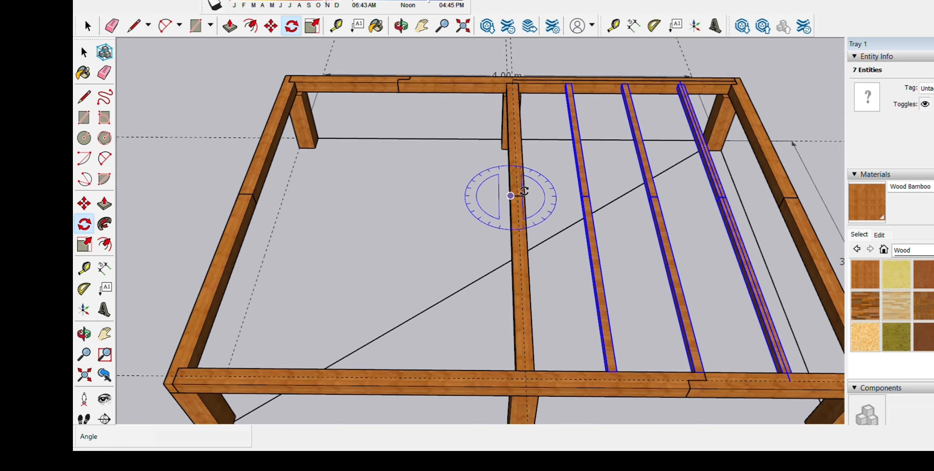
scroll(534, 192, up, 3)
scroll(517, 196, up, 4)
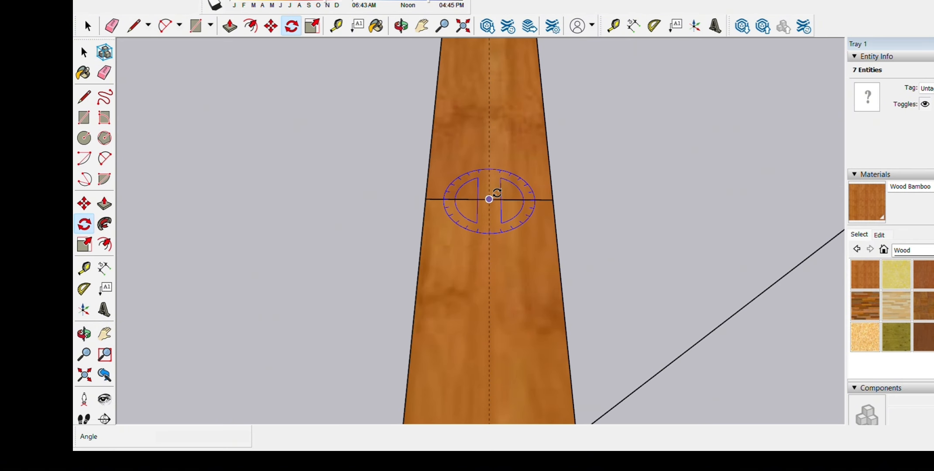
click(489, 200)
scroll(498, 200, down, 6)
click(583, 199)
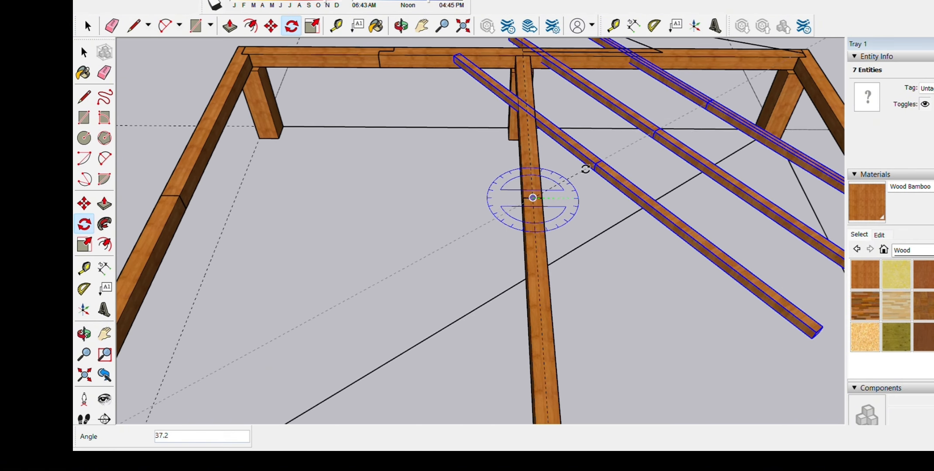
scroll(585, 168, down, 5)
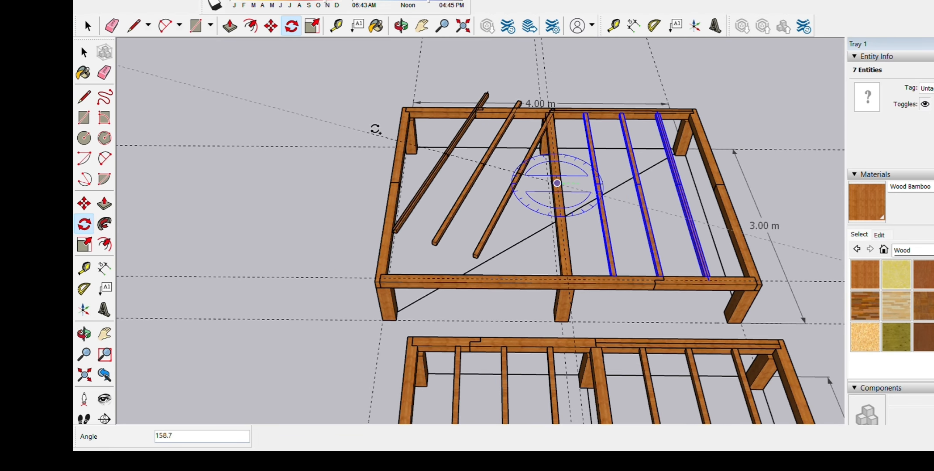
click(322, 174)
key(space)
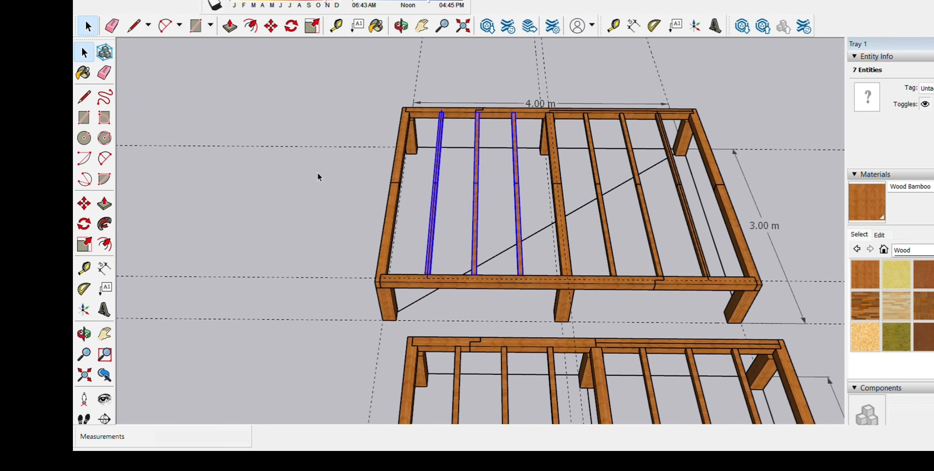
click(607, 154)
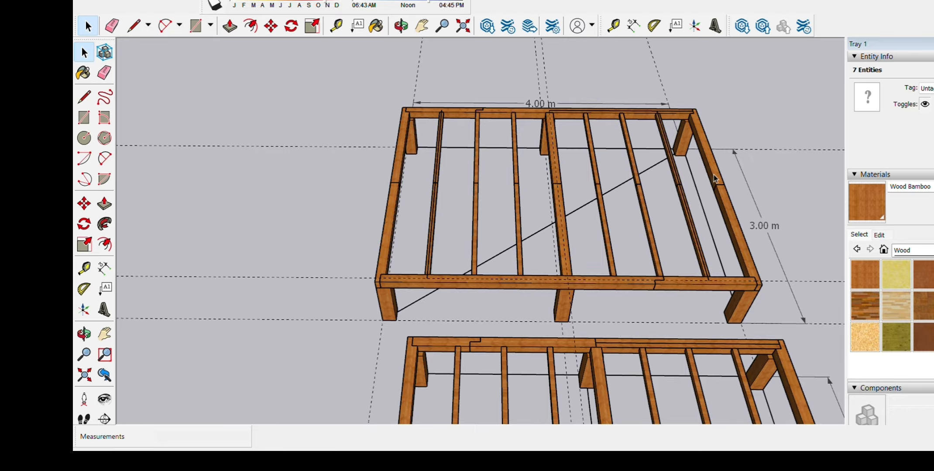
- Examine the 2.40 m by 3.60 m and 3.00 m by 4.00 m frames side by side with their joists and dimensions
scroll(600, 187, up, 3)
shift+middle_drag(590, 184, 482, 190)
scroll(565, 196, down, 6)
scroll(482, 190, down, 2)
scroll(505, 325, up, 2)
mouse_move(549, 312)
middle_down()
mouse_move(505, 325)
mouse_move(588, 305)
mouse_move(539, 317)
middle_up()
scroll(419, 328, up, 3)
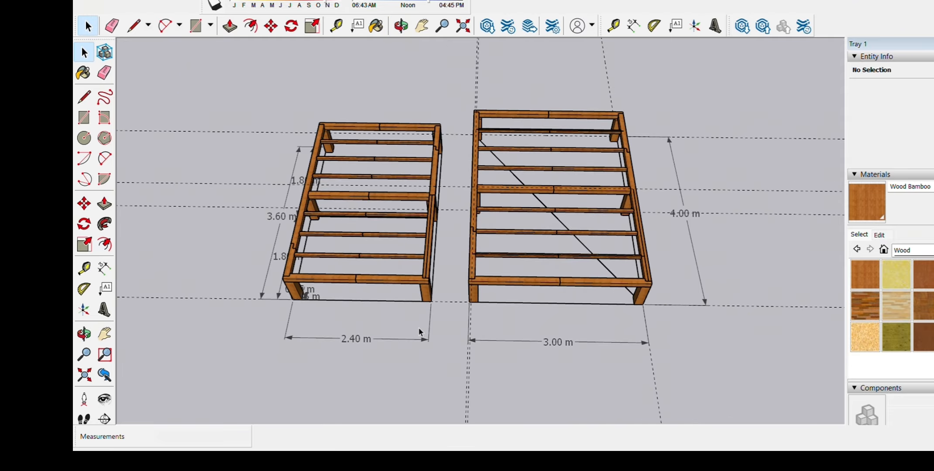
middle_drag(456, 327, 462, 337)
scroll(425, 308, up, 2)
scroll(423, 309, down, 2)
middle_drag(423, 309, 510, 358)
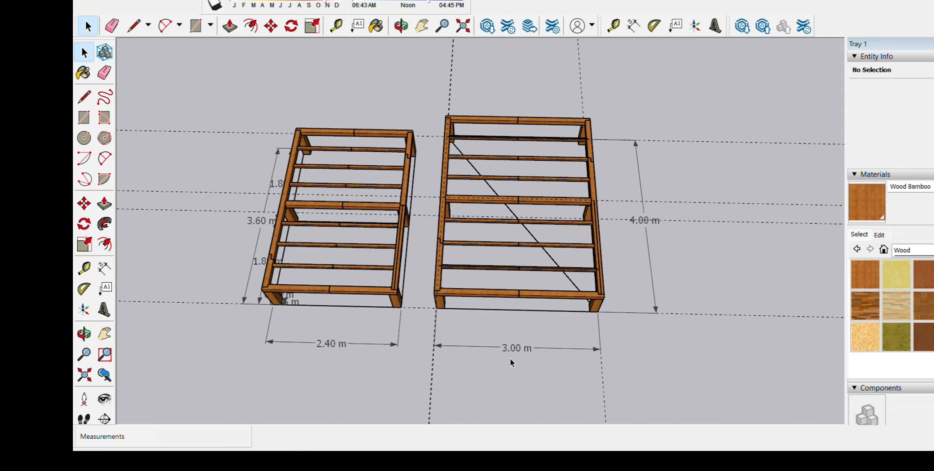